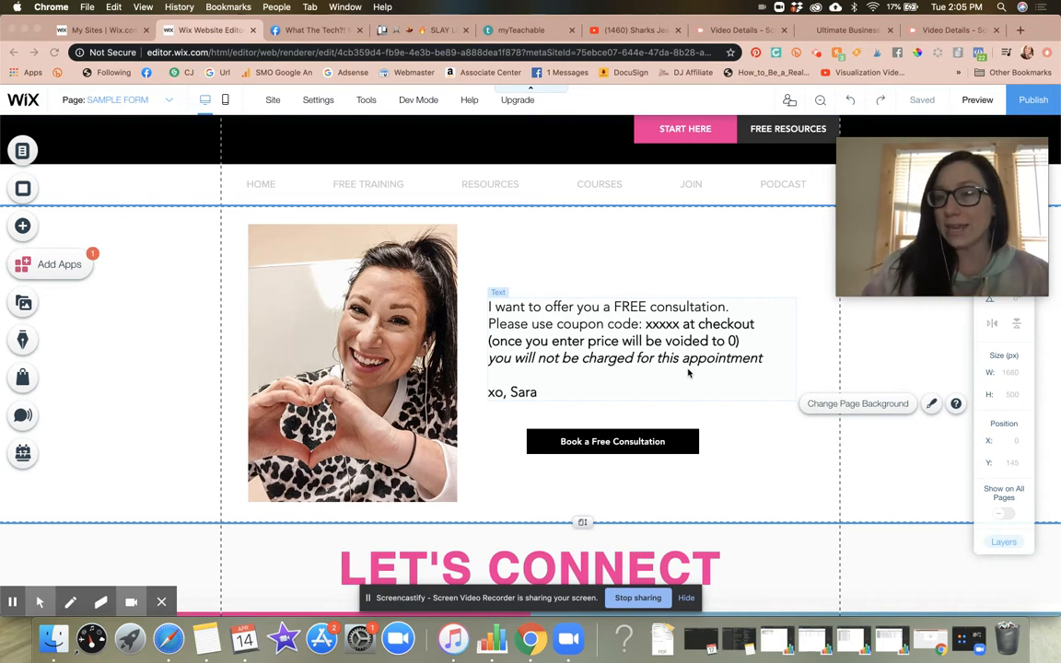
Step: Inspect the Book a Free Consultation button, the coupon text and the START HERE button on the SAMPLE FORM page
{"action": "left_click", "coordinate": [623, 443]}
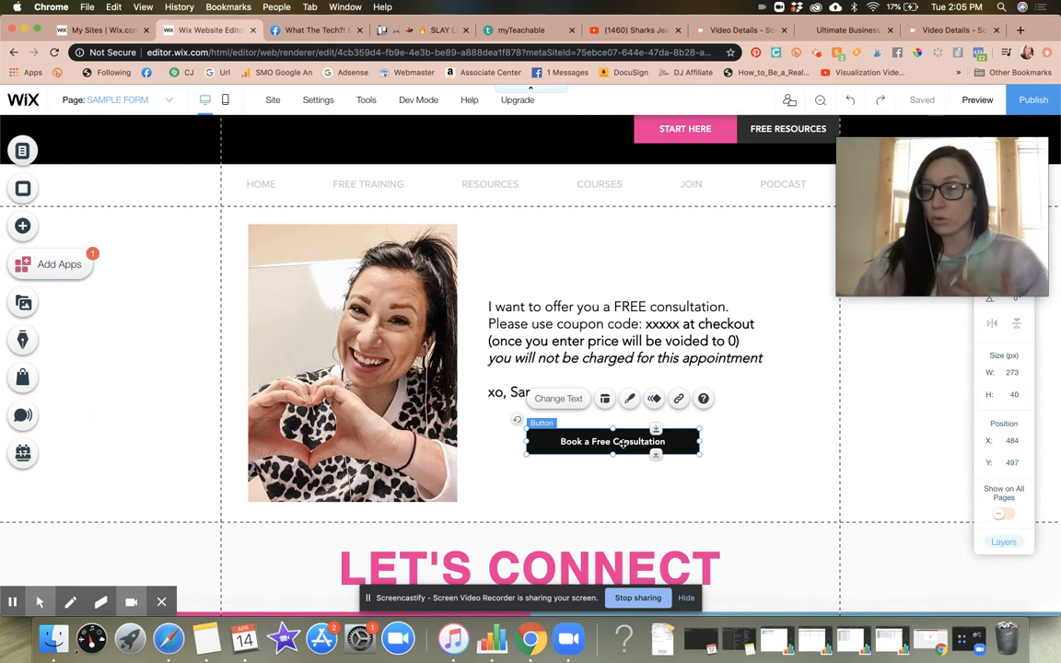
{"action": "left_click_drag", "start_coordinate": [993, 252], "coordinate": [999, 238]}
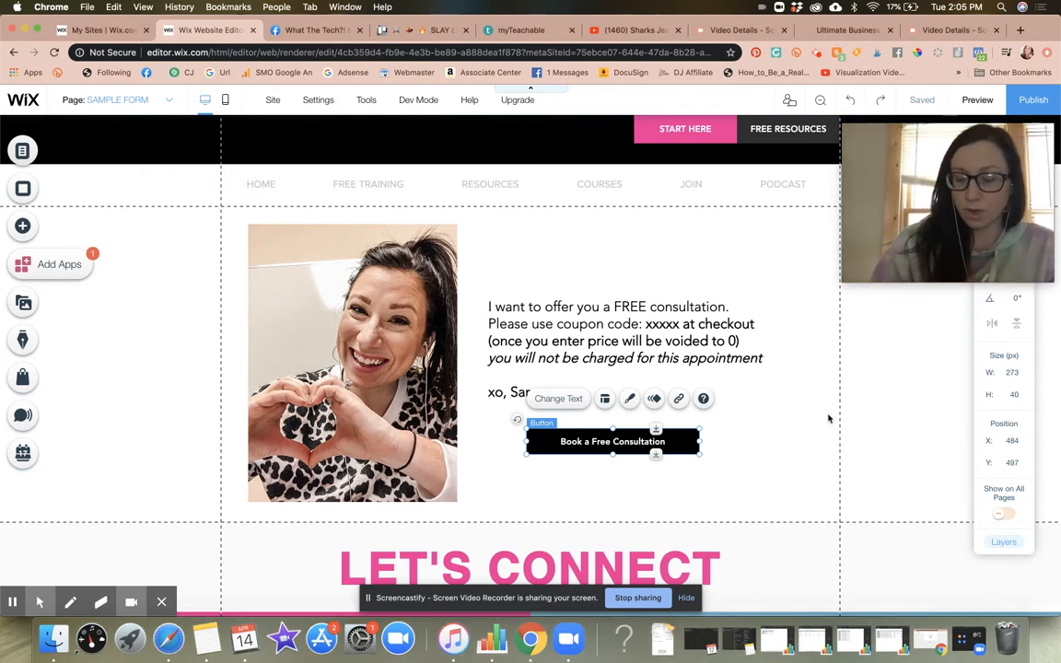
{"action": "left_click", "coordinate": [619, 343]}
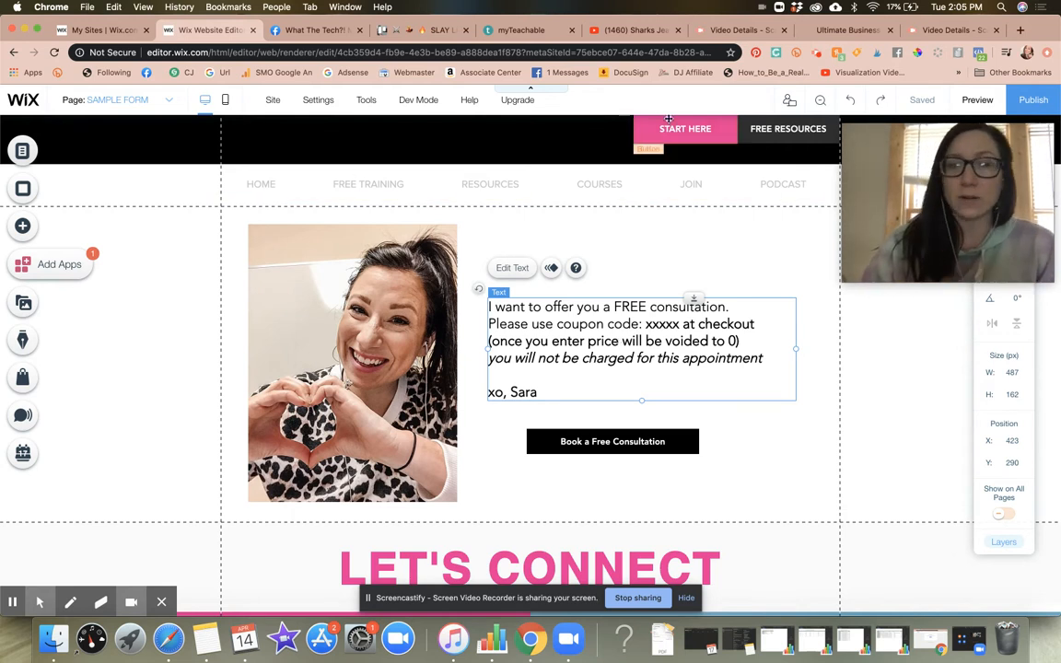
{"action": "left_click", "coordinate": [710, 144]}
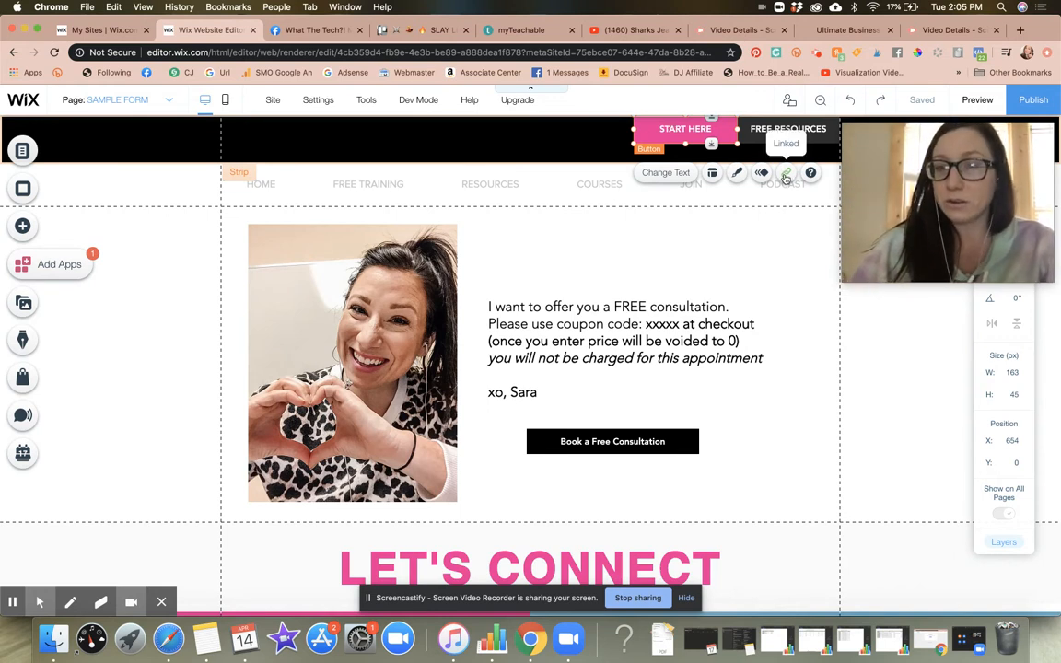
{"action": "left_click", "coordinate": [617, 433]}
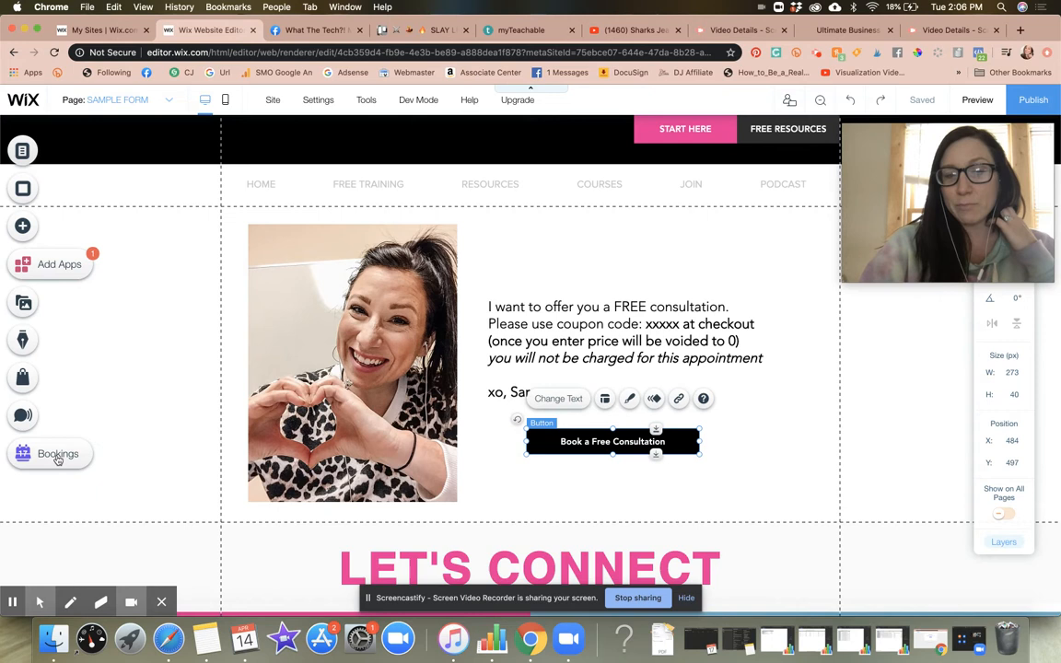
Step: Look through the addable element categories for member and bookings elements
{"action": "left_click", "coordinate": [23, 227]}
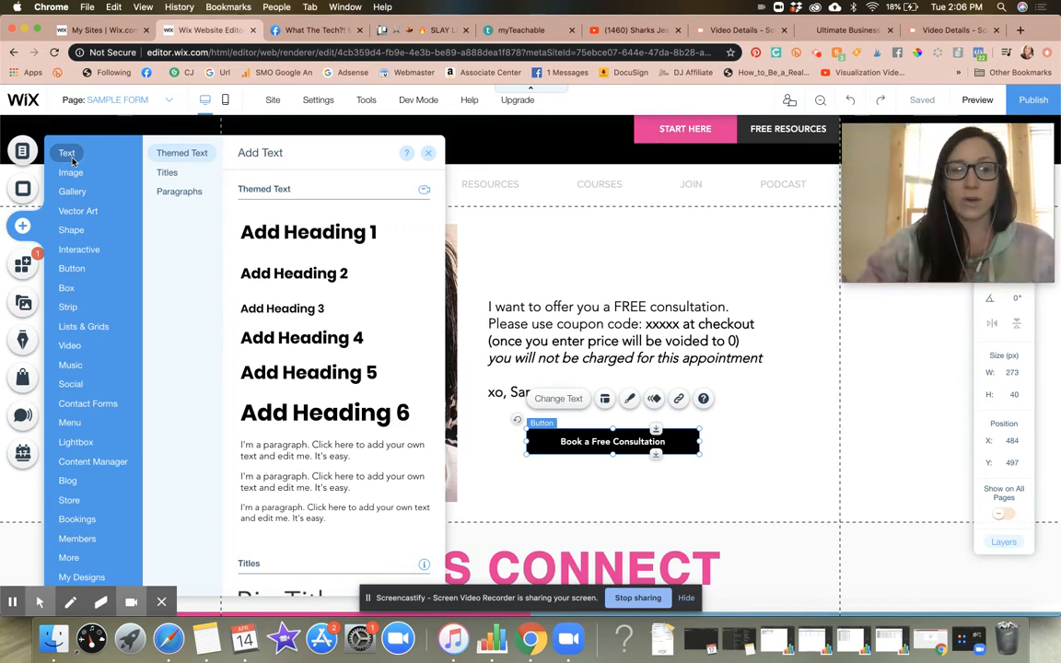
{"action": "left_click", "coordinate": [66, 540]}
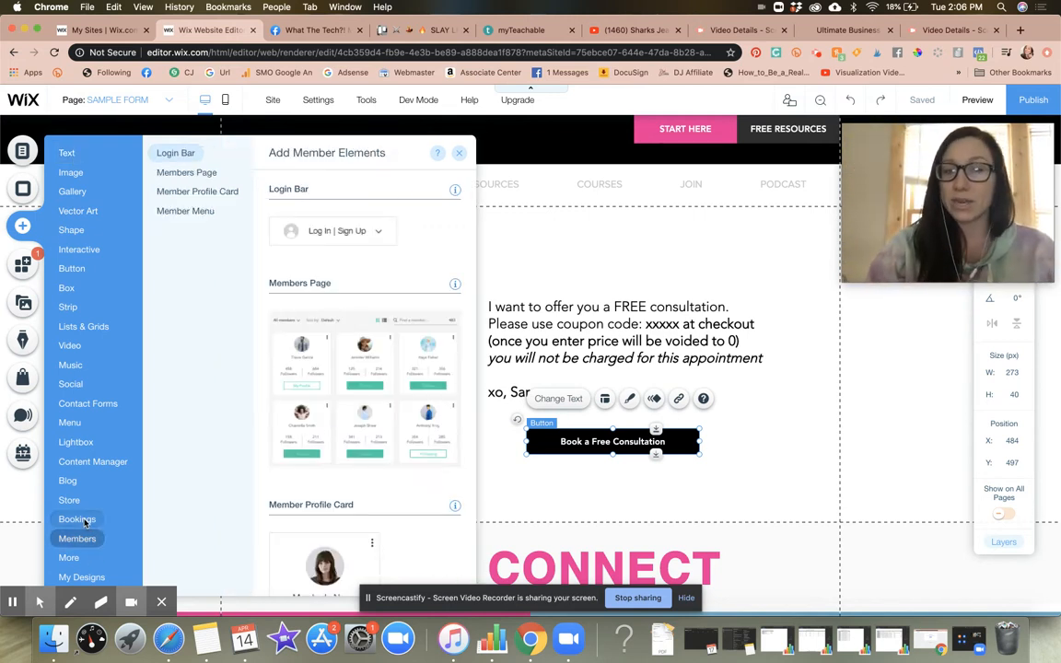
{"action": "left_click", "coordinate": [78, 520]}
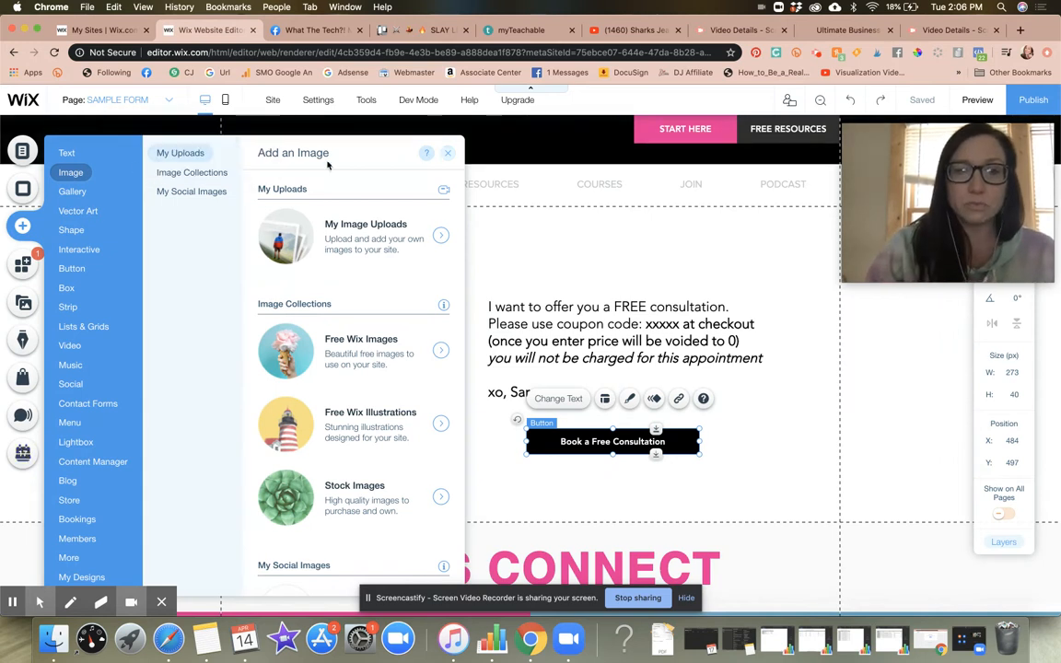
Step: Open the Book Online page from the site's page list and view the bookings pages
{"action": "left_click", "coordinate": [23, 152]}
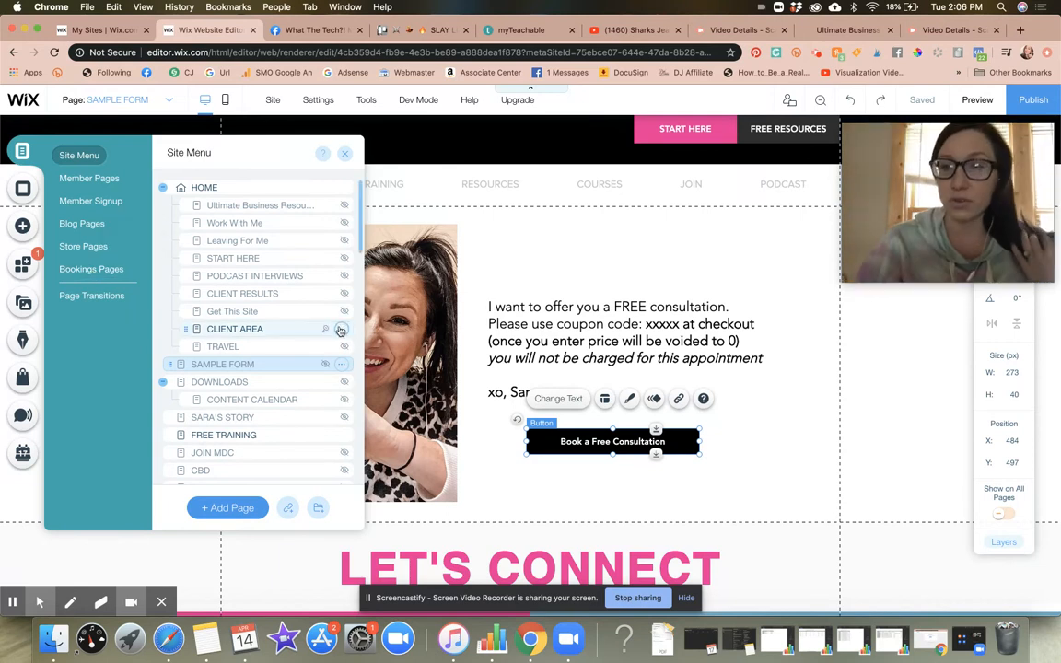
{"action": "scroll", "coordinate": [339, 335], "scroll_direction": "down", "scroll_amount": 10}
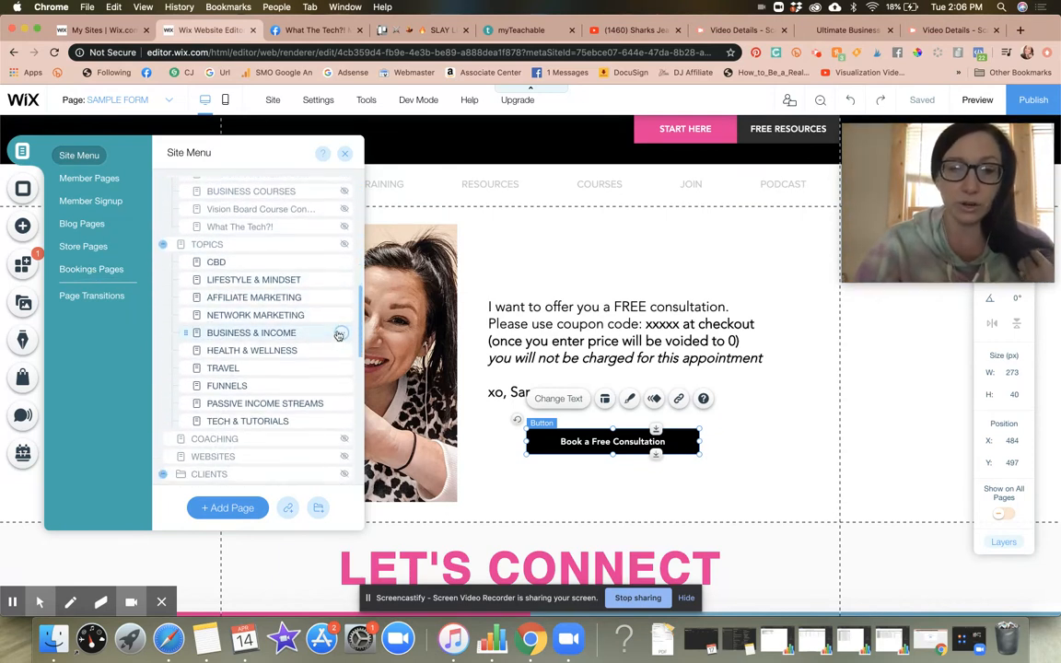
{"action": "scroll", "coordinate": [339, 335], "scroll_direction": "down", "scroll_amount": 10}
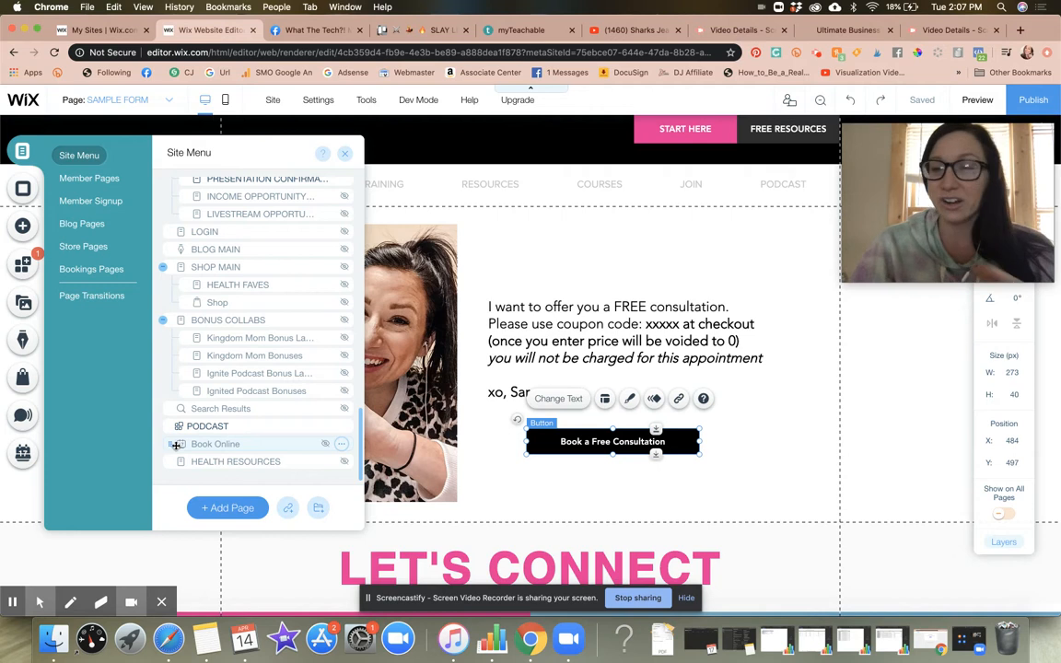
{"action": "left_click_drag", "start_coordinate": [209, 445], "coordinate": [210, 449]}
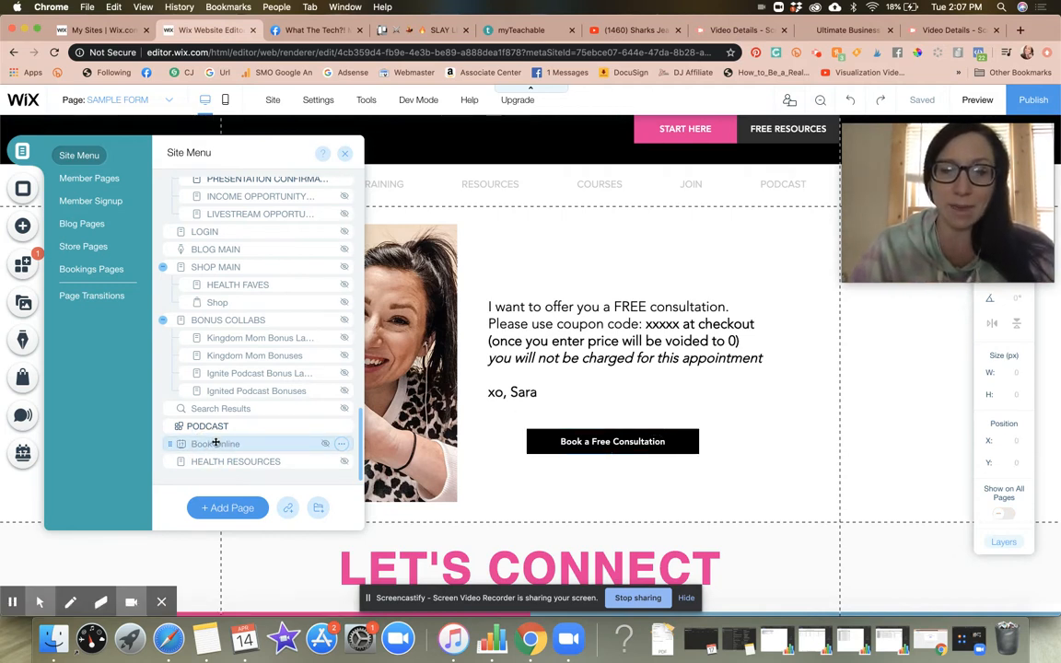
{"action": "left_click", "coordinate": [216, 444]}
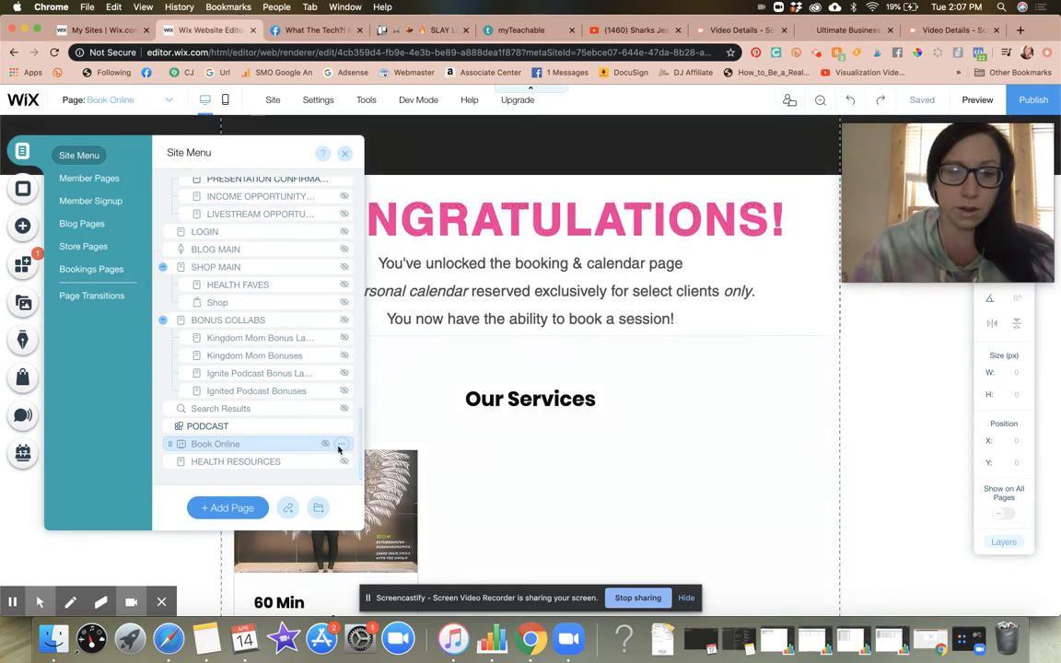
{"action": "left_click", "coordinate": [73, 272]}
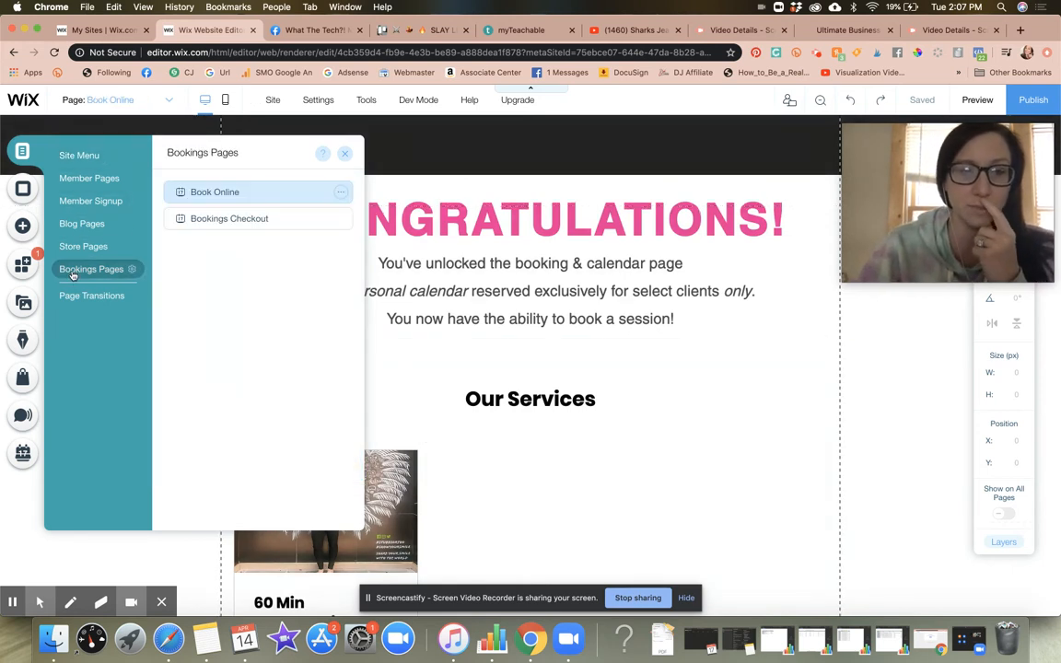
{"action": "left_click", "coordinate": [341, 191]}
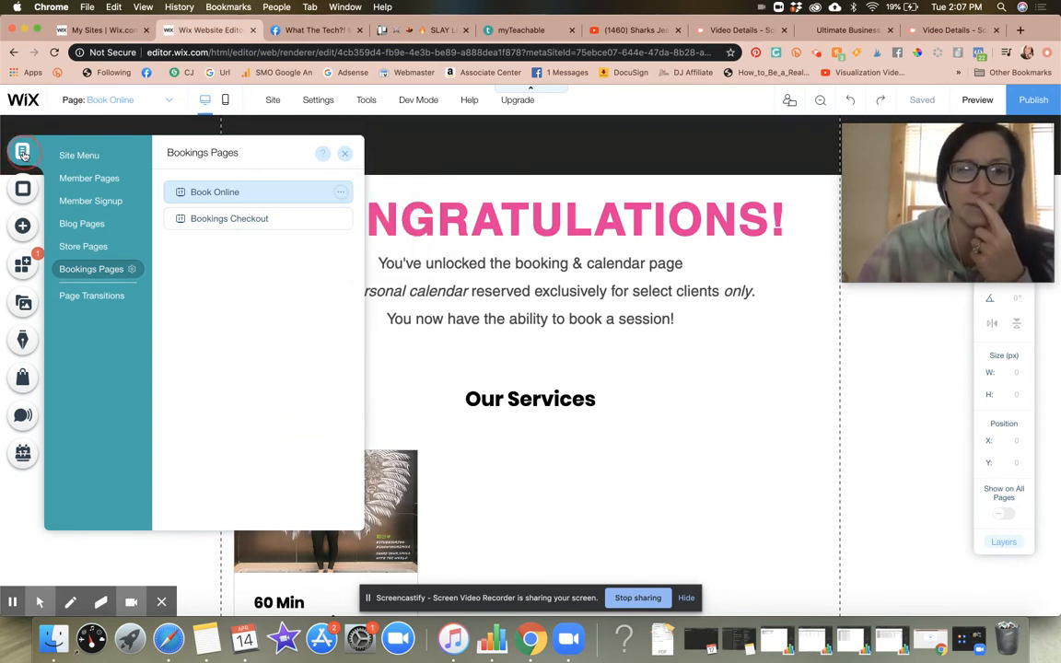
Step: Return to the SAMPLE FORM page and select the Book a Free Consultation button
{"action": "left_click", "coordinate": [104, 157]}
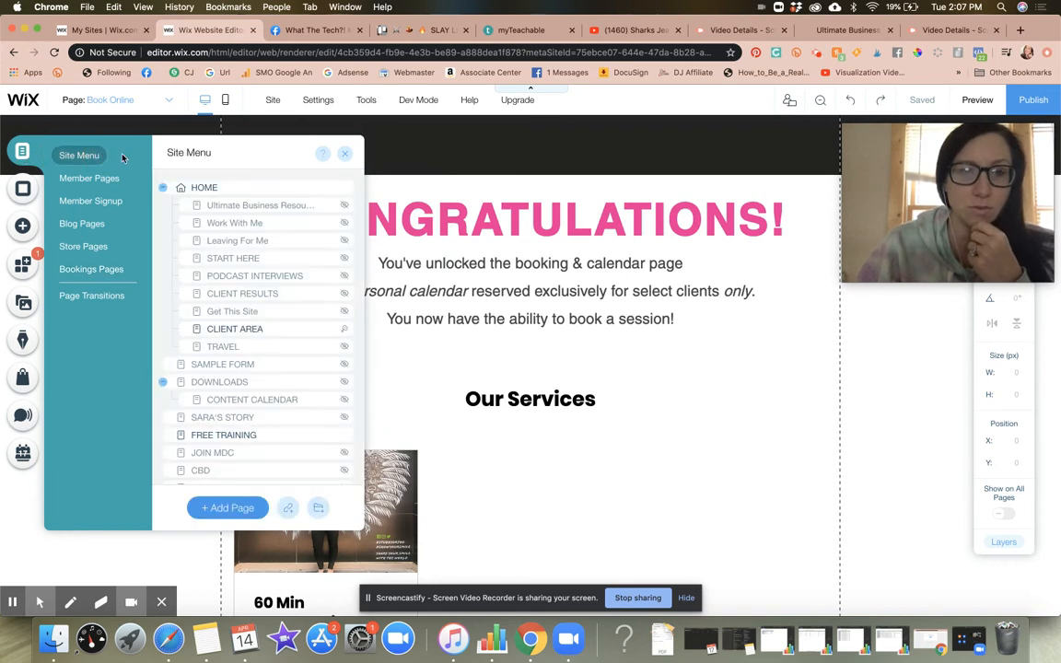
{"action": "left_click", "coordinate": [255, 362]}
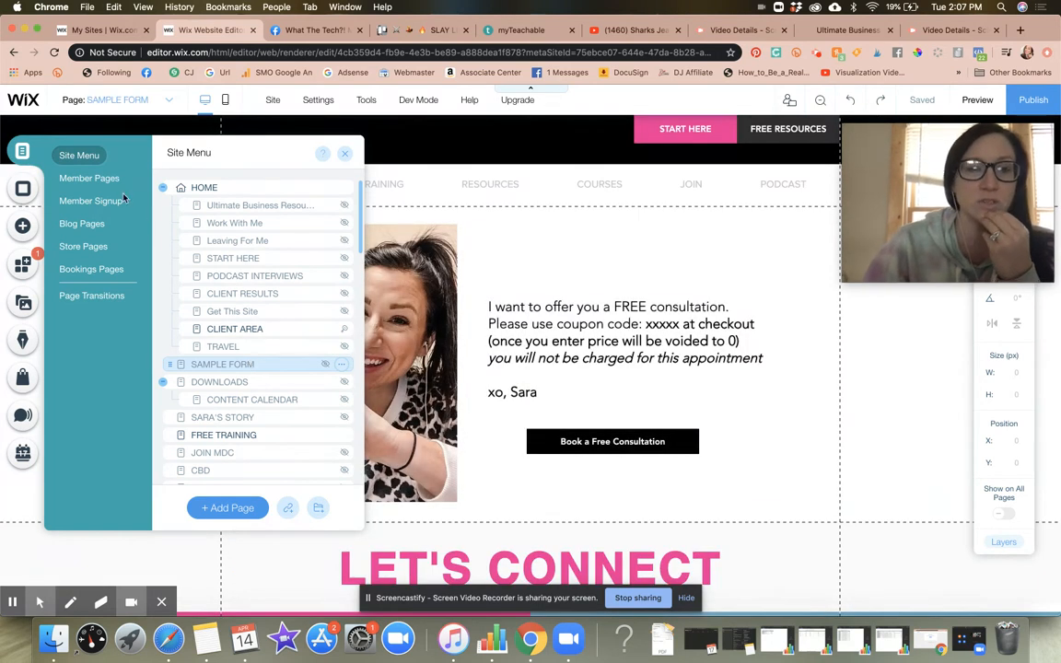
{"action": "left_click", "coordinate": [614, 441]}
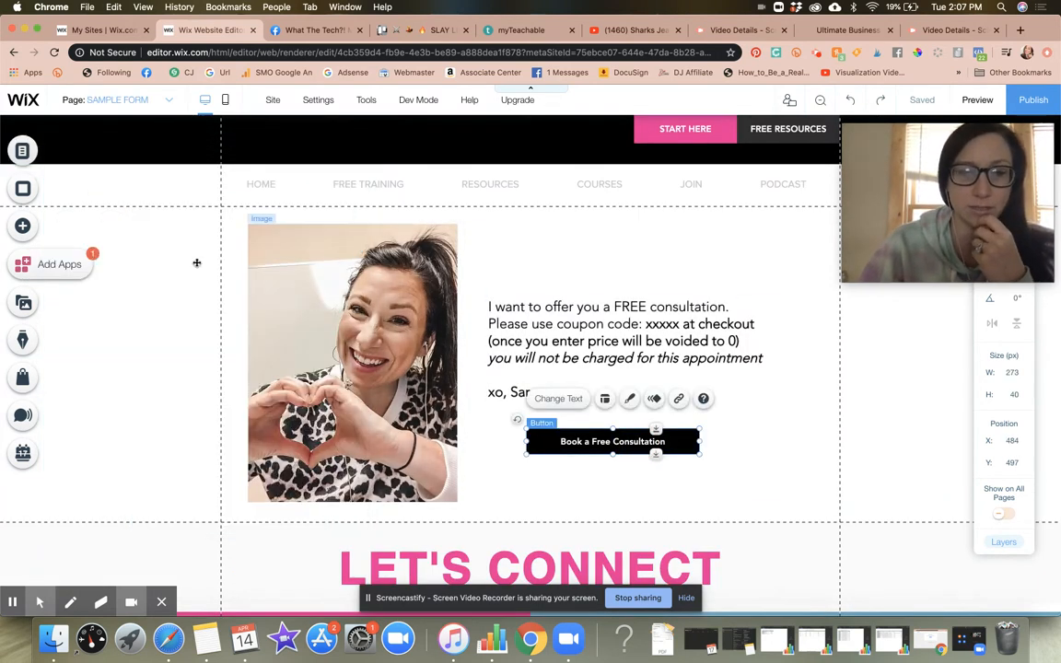
Step: Review the actions available for the bookings pages and view the page info of Bookings Checkout
{"action": "left_click", "coordinate": [22, 150]}
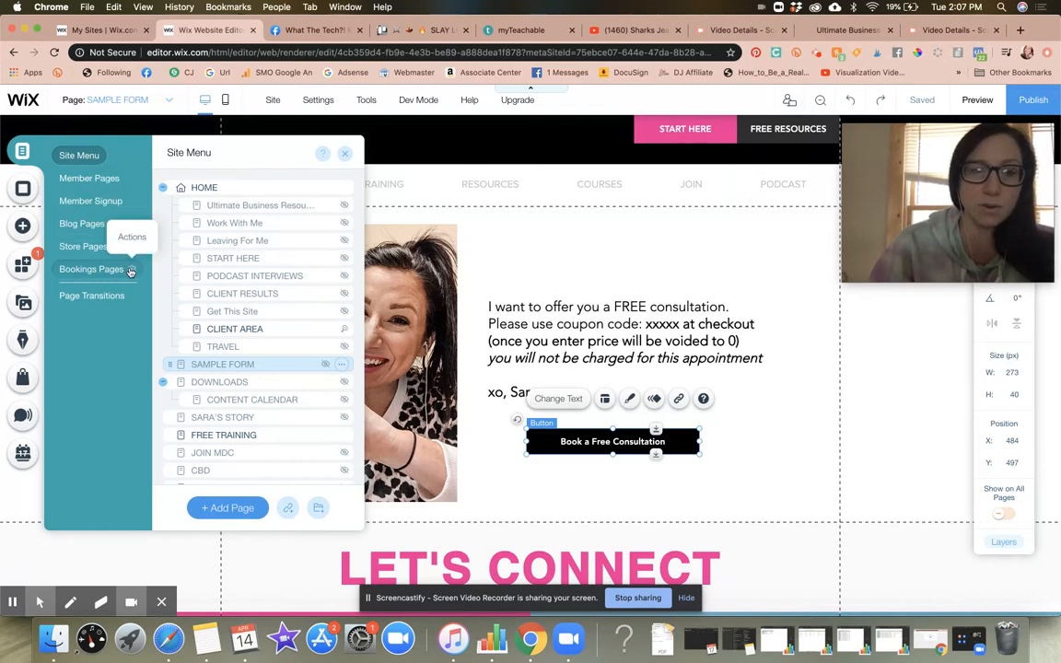
{"action": "left_click", "coordinate": [132, 271]}
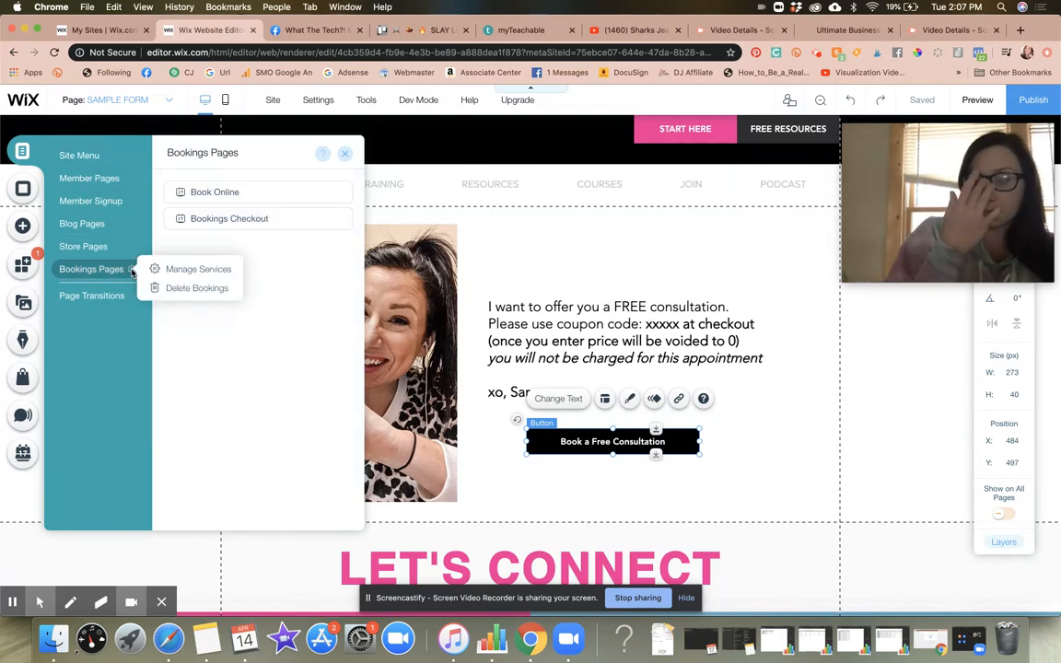
{"action": "left_click", "coordinate": [274, 175]}
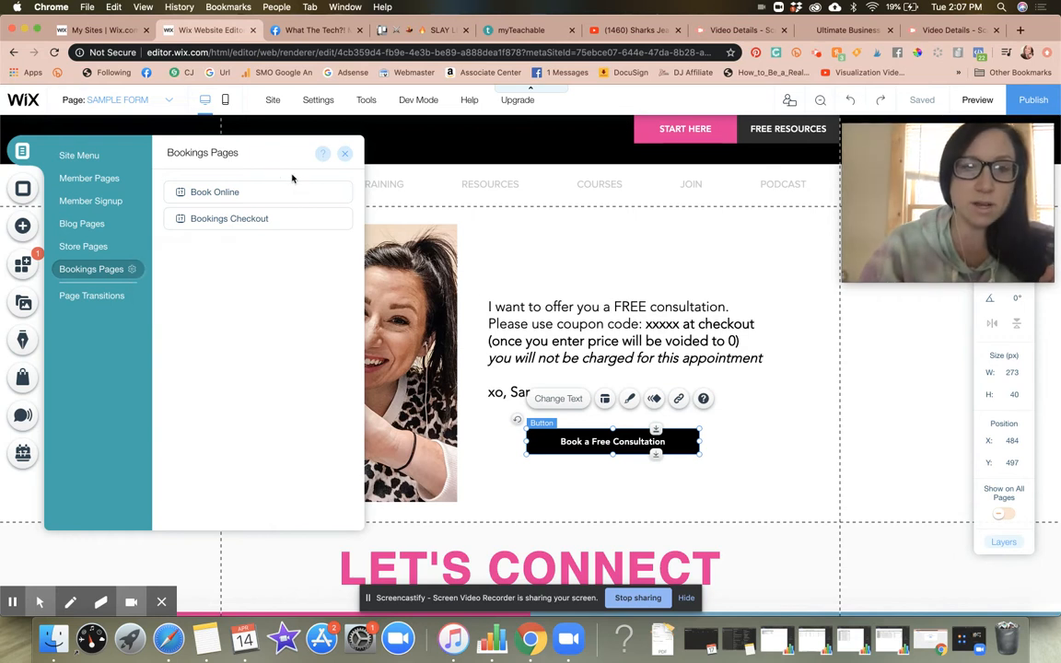
{"action": "left_click", "coordinate": [341, 221]}
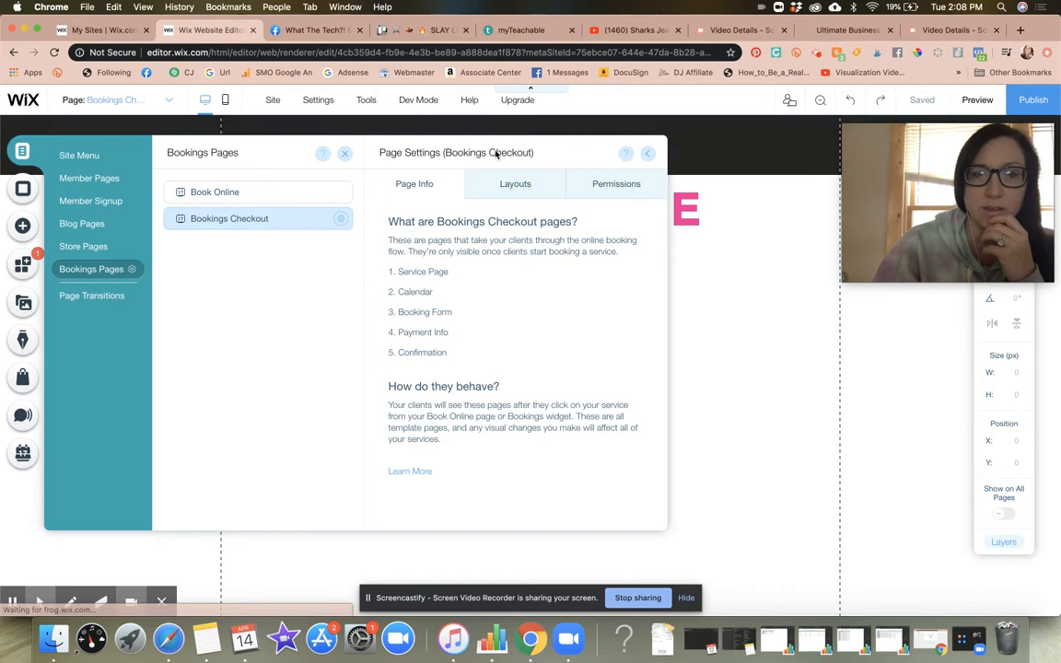
Step: Open the Google SEO settings of the Book Online page and visit its live URL
{"action": "left_click", "coordinate": [340, 192]}
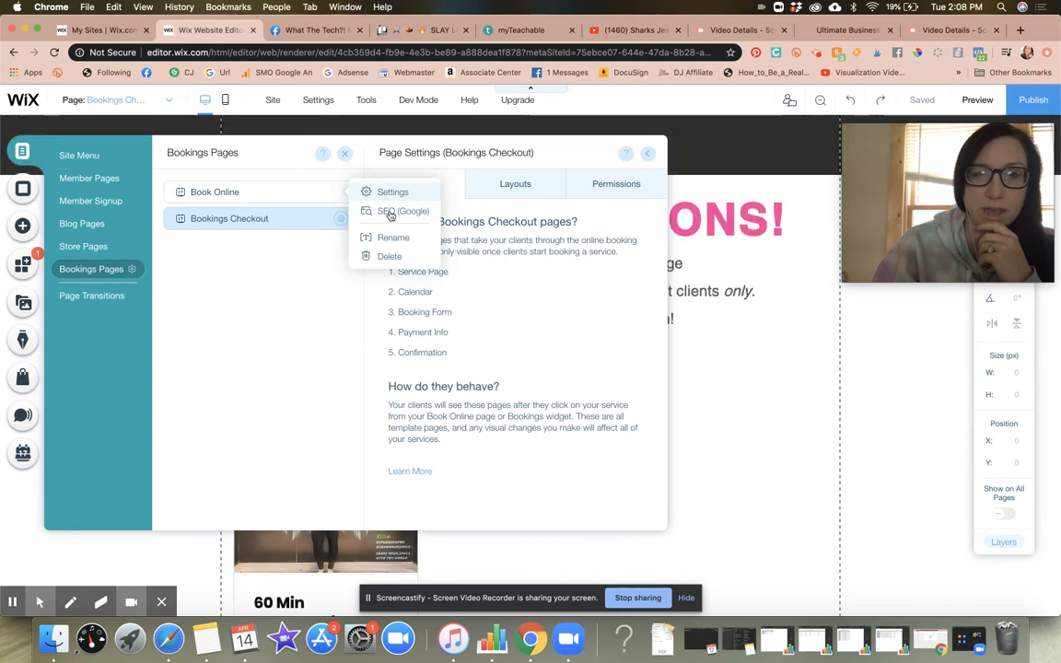
{"action": "left_click", "coordinate": [391, 212]}
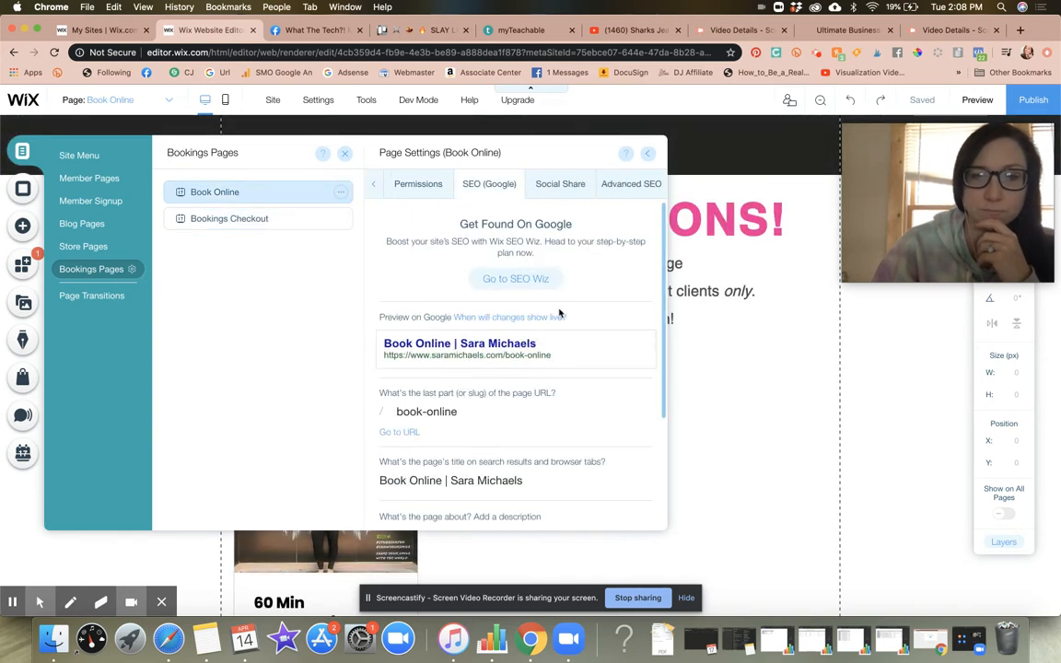
{"action": "scroll", "coordinate": [560, 314], "scroll_direction": "down", "scroll_amount": 5}
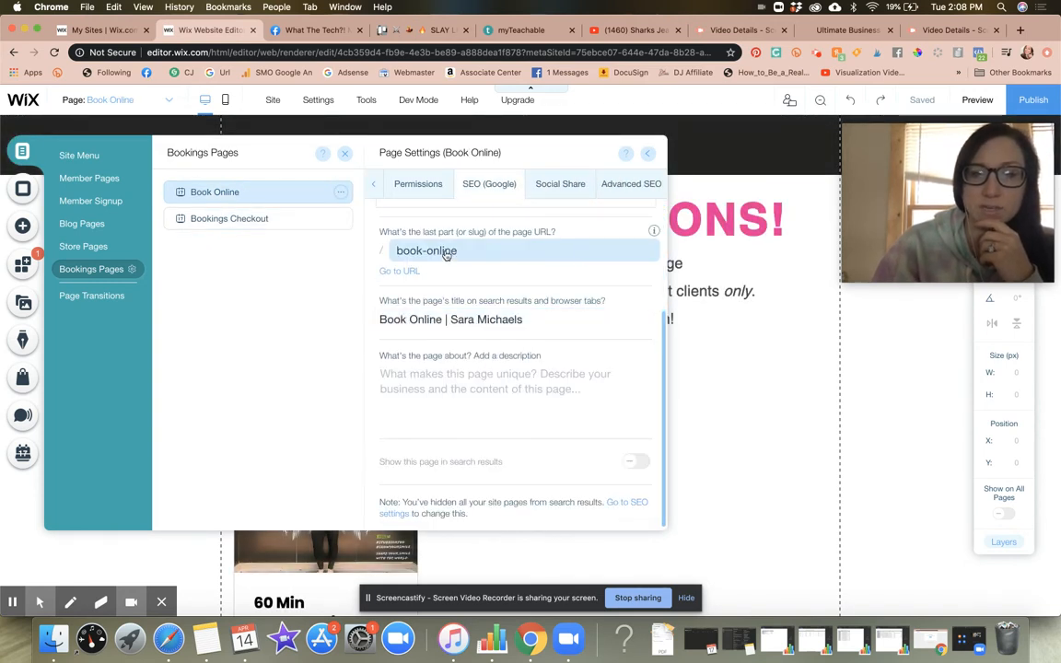
{"action": "left_click", "coordinate": [446, 252]}
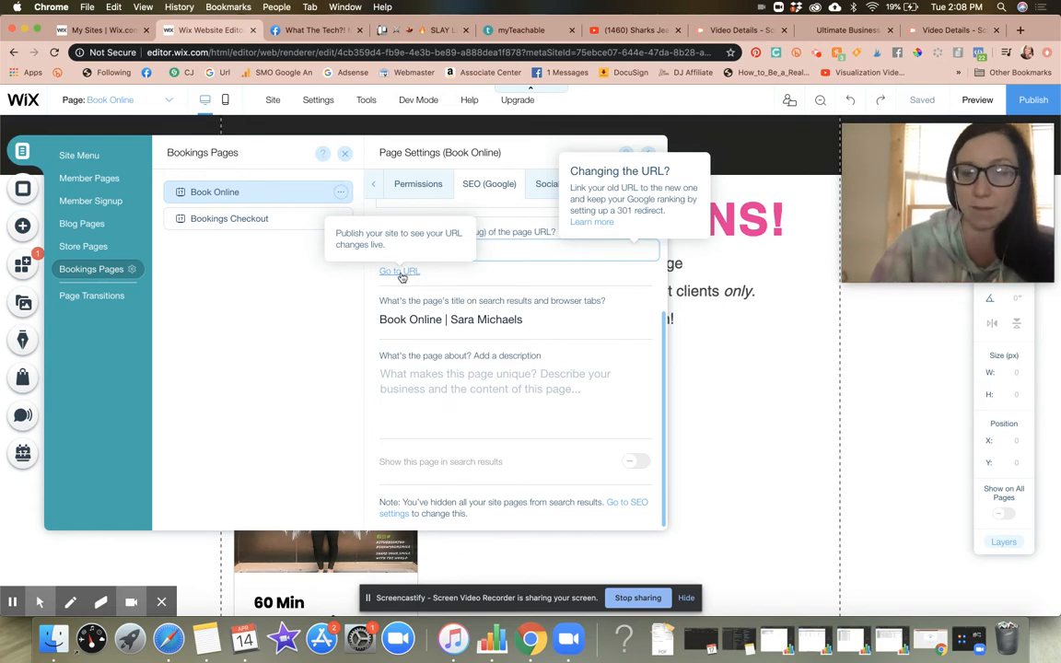
{"action": "left_click", "coordinate": [402, 277]}
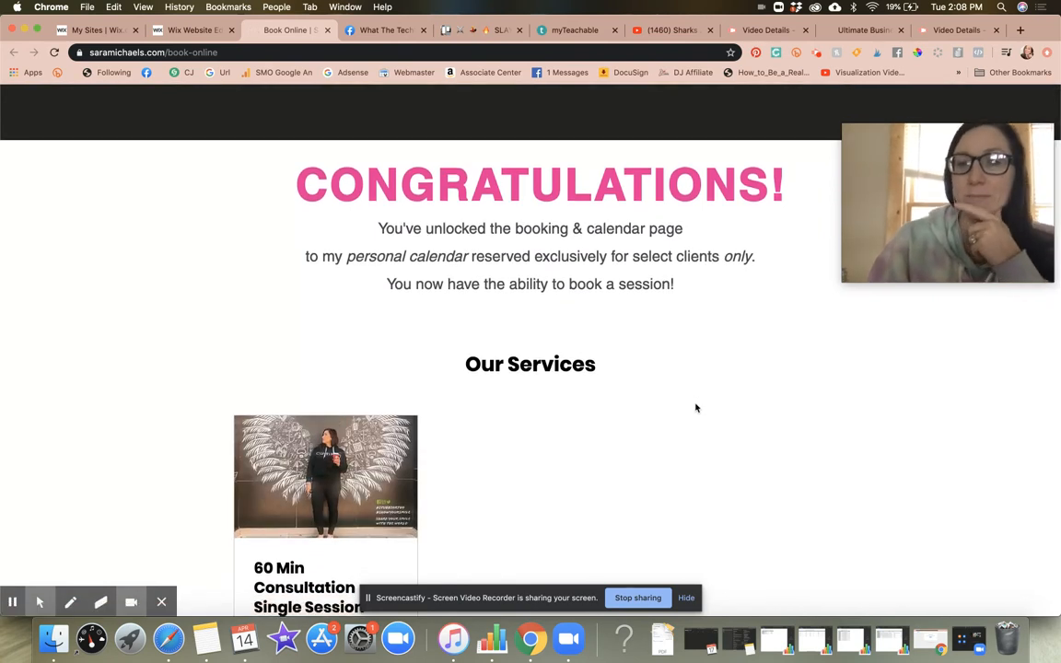
Step: Examine the published Book Online page, from its heading to the service card under Our Services
{"action": "scroll", "coordinate": [696, 408], "scroll_direction": "down", "scroll_amount": 3}
{"action": "scroll", "coordinate": [695, 408], "scroll_direction": "up", "scroll_amount": 3}
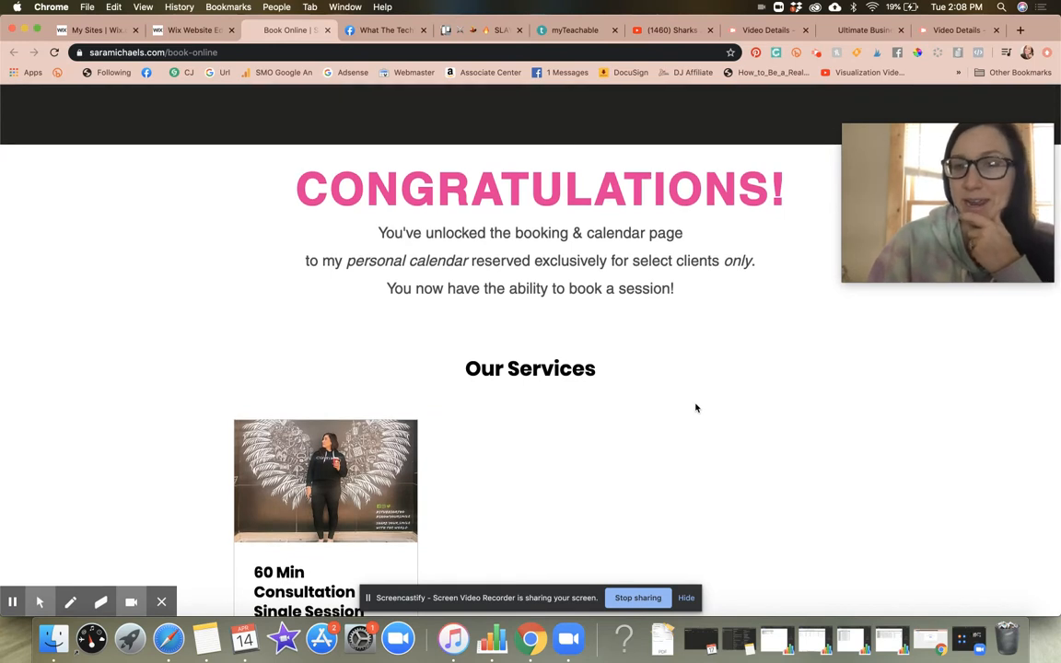
{"action": "scroll", "coordinate": [696, 408], "scroll_direction": "down", "scroll_amount": 3}
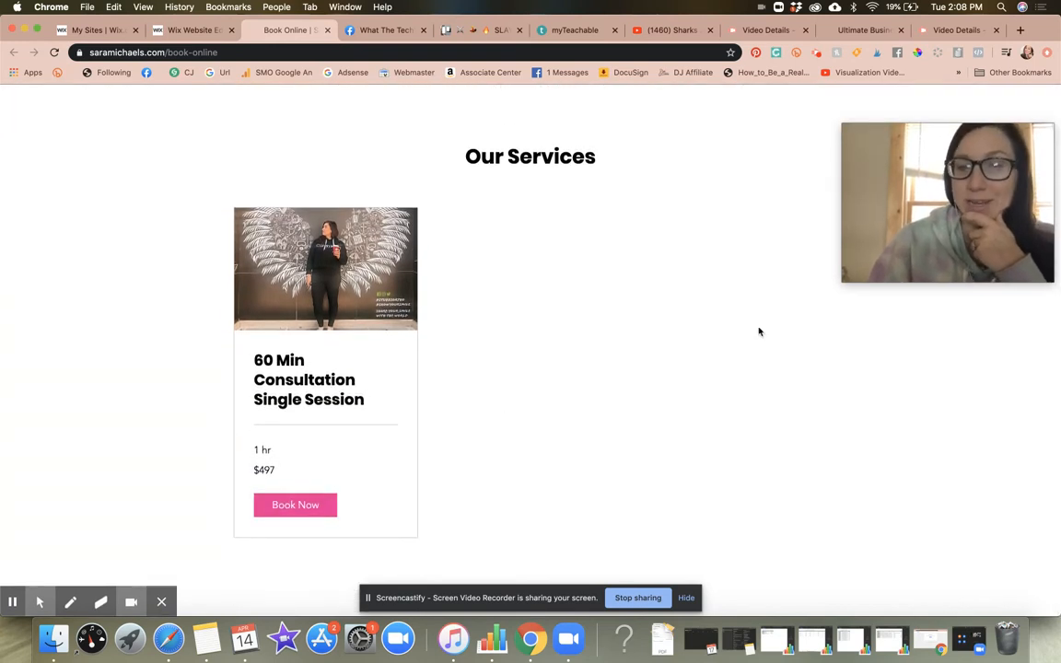
{"action": "scroll", "coordinate": [760, 331], "scroll_direction": "up", "scroll_amount": 3}
{"action": "scroll", "coordinate": [759, 331], "scroll_direction": "down", "scroll_amount": 3}
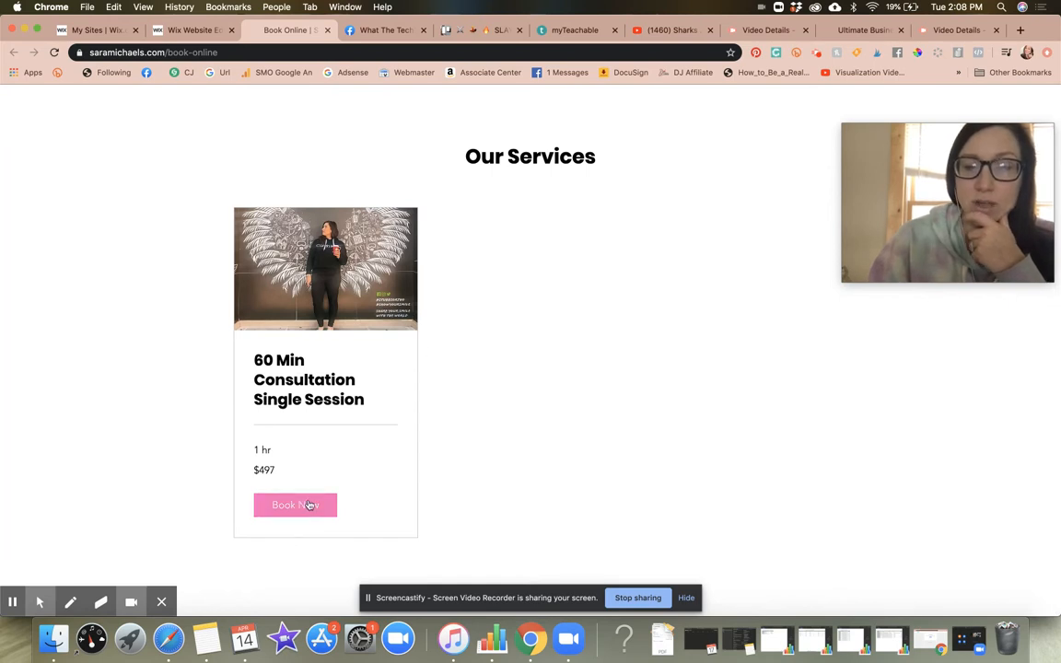
{"action": "scroll", "coordinate": [571, 239], "scroll_direction": "up", "scroll_amount": 3}
{"action": "scroll", "coordinate": [580, 232], "scroll_direction": "down", "scroll_amount": 2}
{"action": "scroll", "coordinate": [581, 234], "scroll_direction": "down", "scroll_amount": 2}
{"action": "scroll", "coordinate": [608, 203], "scroll_direction": "up", "scroll_amount": 5}
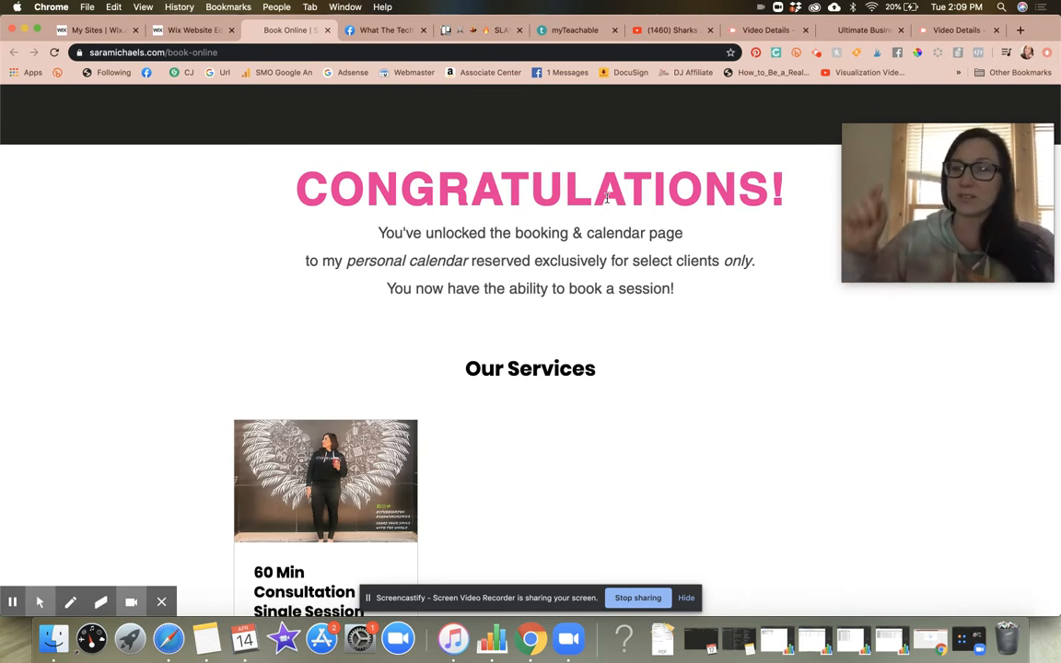
{"action": "scroll", "coordinate": [606, 197], "scroll_direction": "down", "scroll_amount": 5}
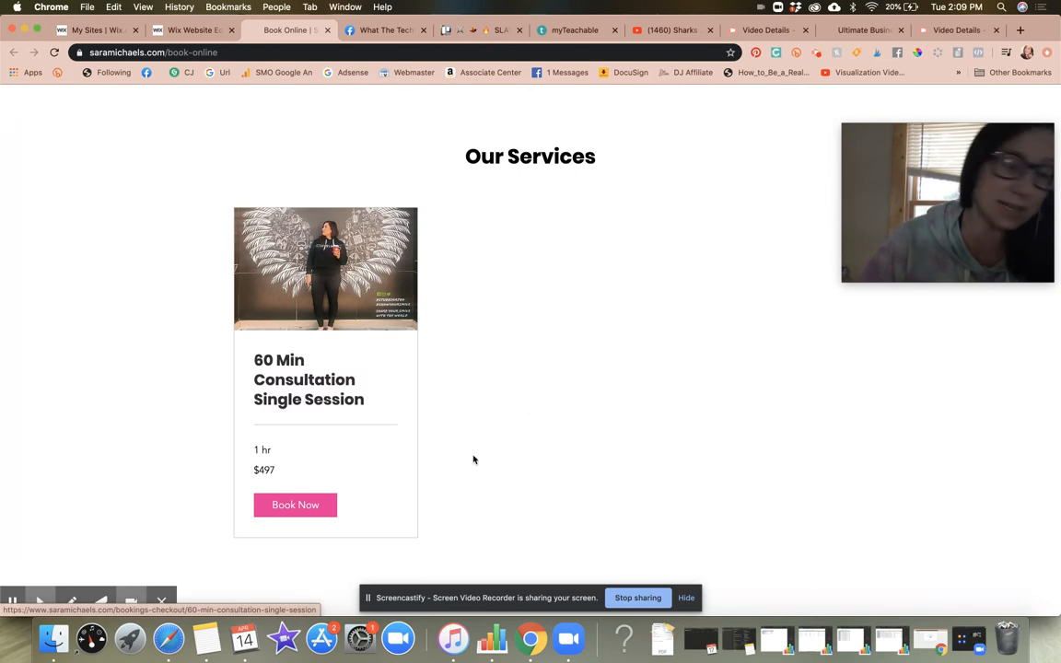
Step: Open the 60 Min Consultation Single Session service page, select its web address and look over the page
{"action": "left_click", "coordinate": [336, 291]}
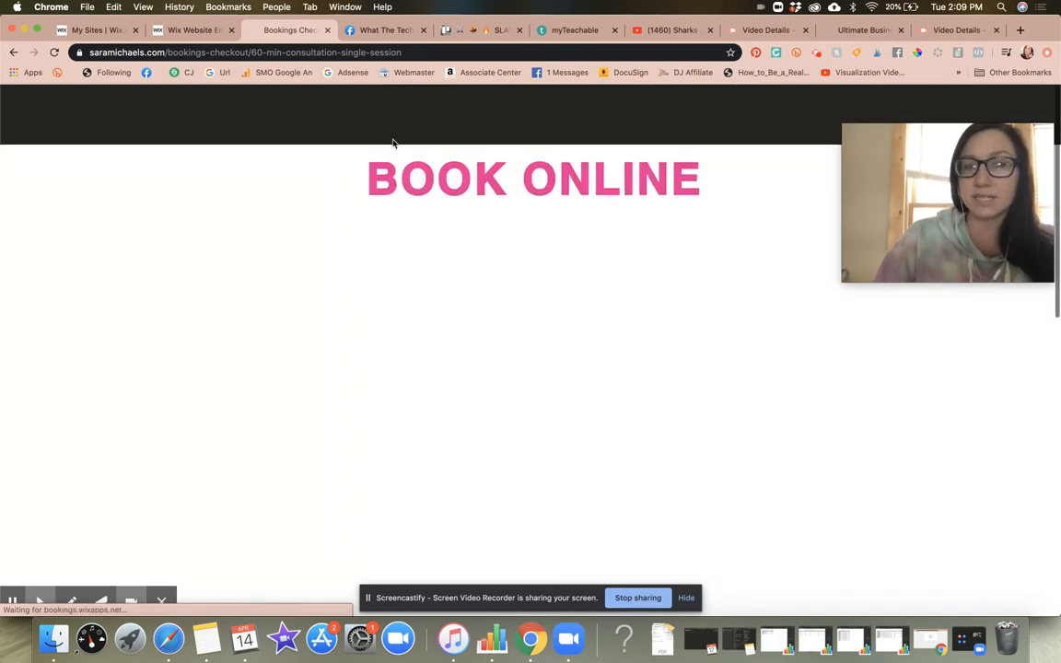
{"action": "left_click", "coordinate": [297, 52]}
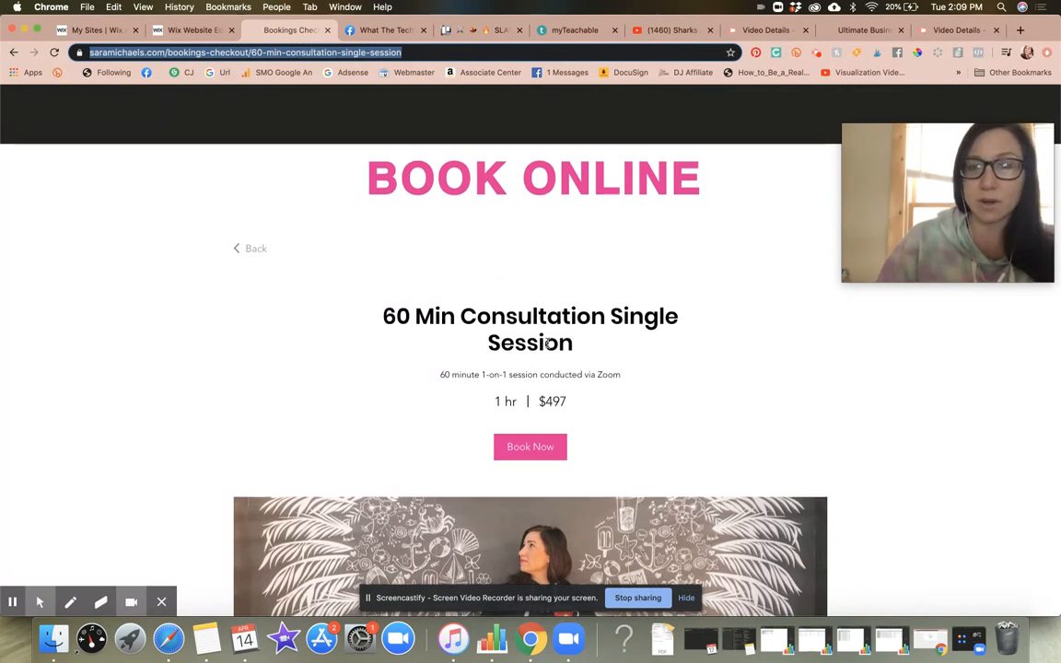
{"action": "scroll", "coordinate": [547, 343], "scroll_direction": "down", "scroll_amount": 10}
{"action": "scroll", "coordinate": [547, 342], "scroll_direction": "up", "scroll_amount": 4}
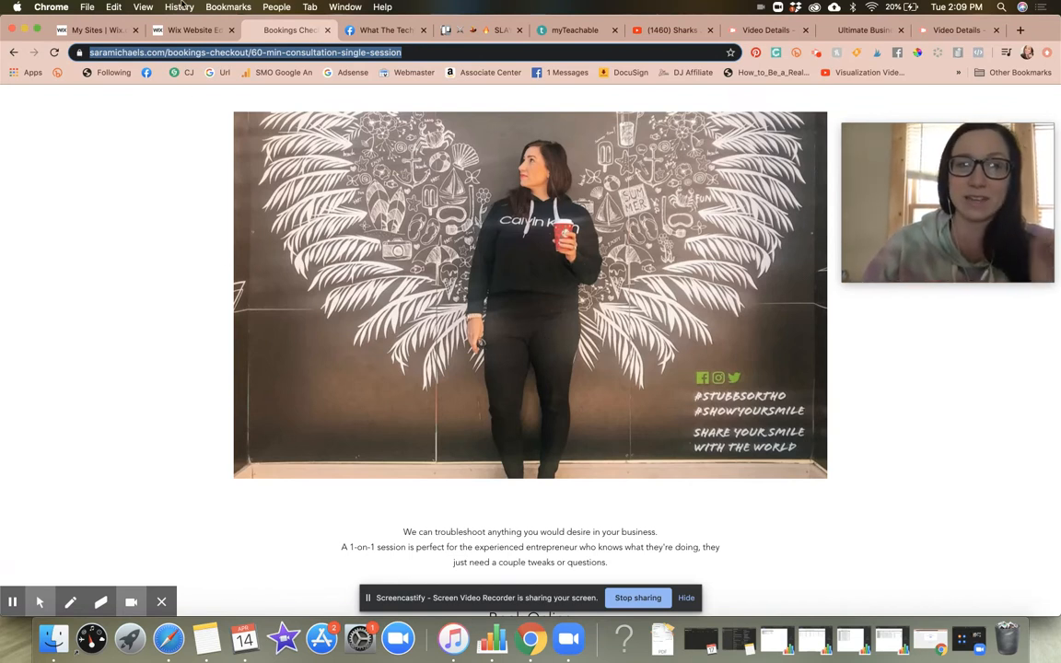
Step: Return to the live Book Online page and select its full web address
{"action": "left_click", "coordinate": [13, 53]}
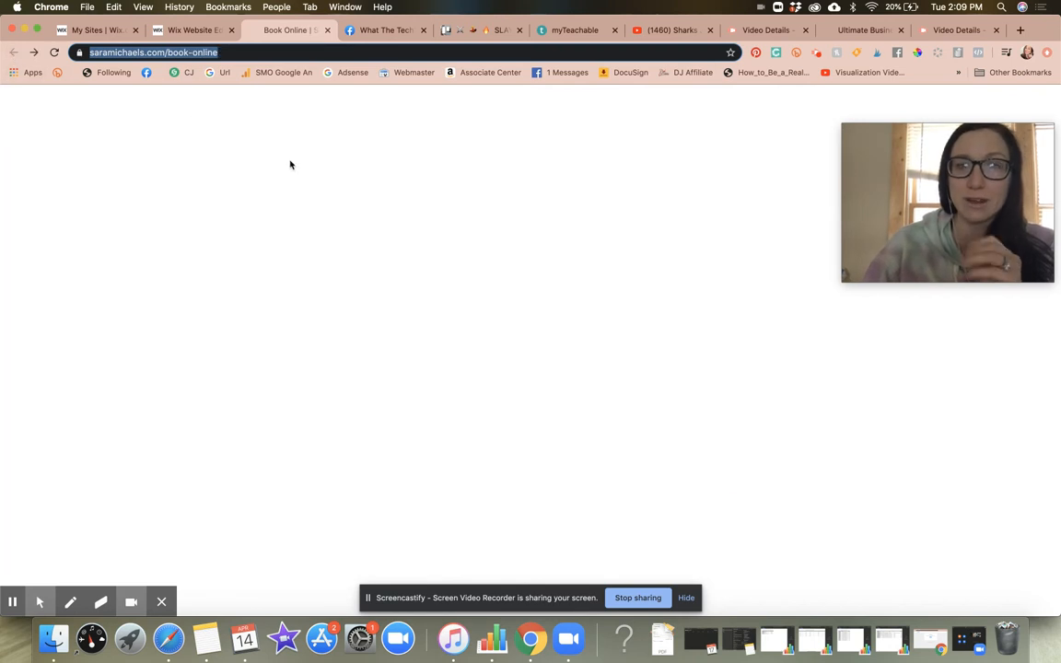
{"action": "left_click", "coordinate": [208, 53]}
{"action": "triple_click", "coordinate": [206, 52]}
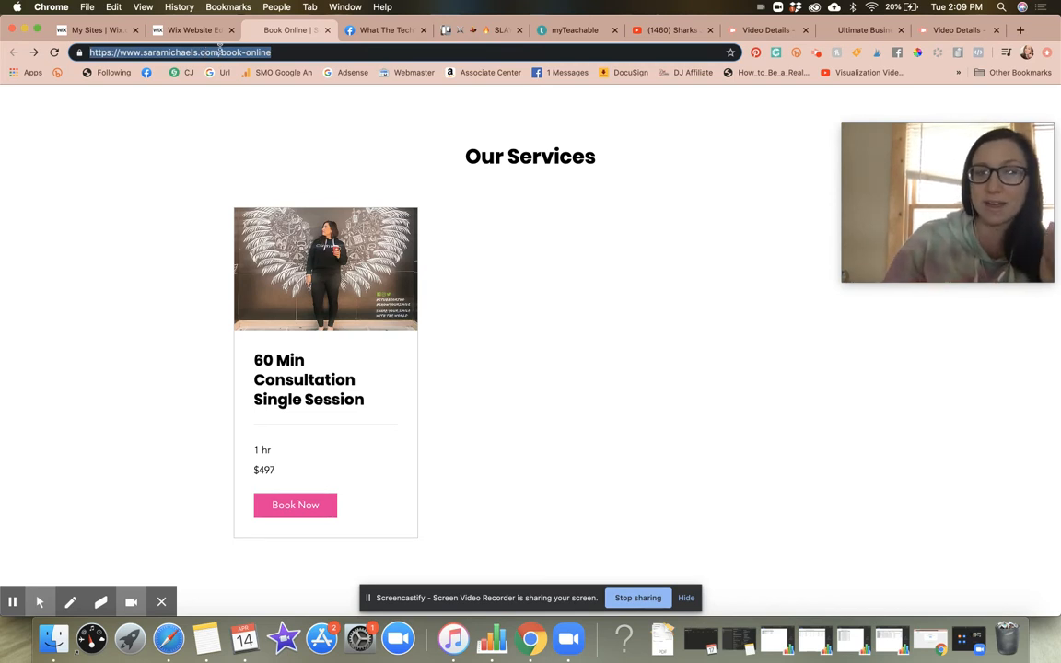
Step: Switch back to the Wix editor and reopen the Google SEO settings of the Book Online page
{"action": "left_click", "coordinate": [205, 32]}
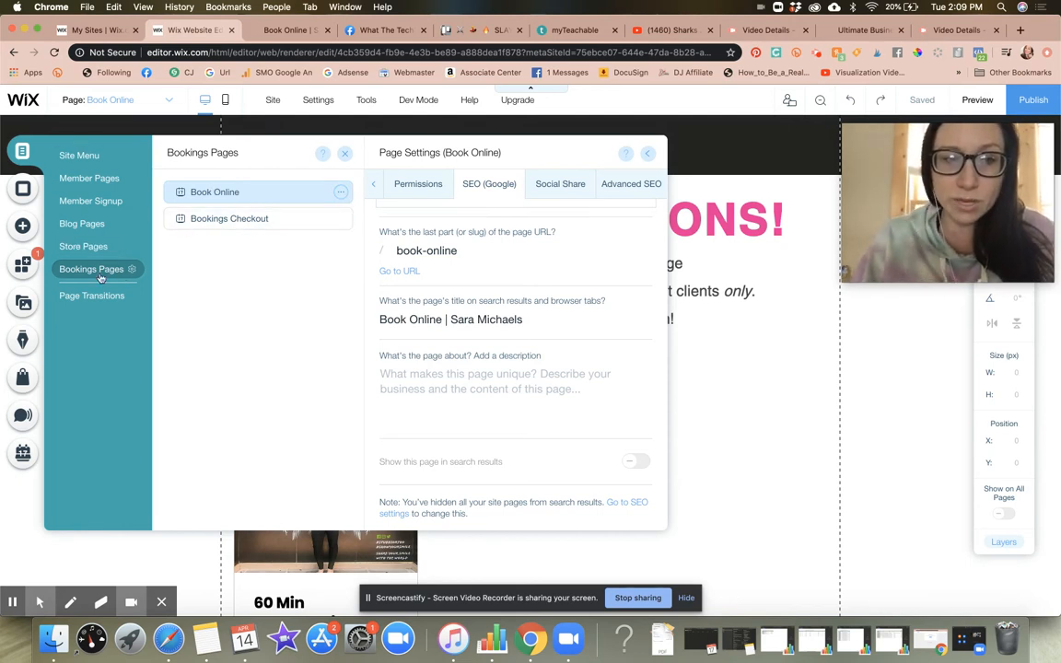
{"action": "left_click", "coordinate": [340, 192]}
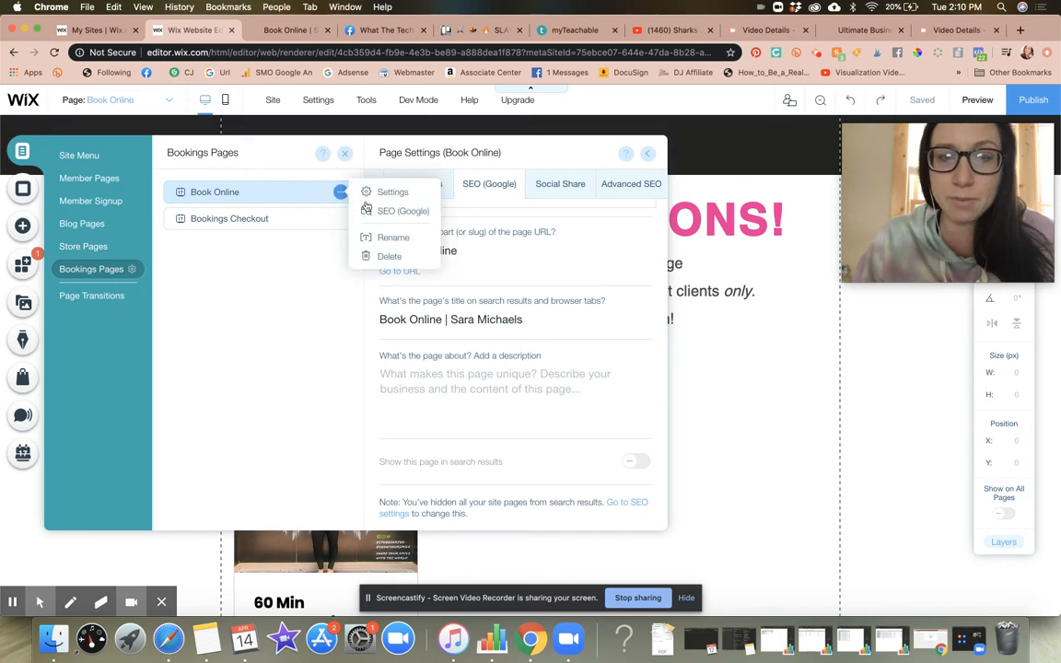
{"action": "left_click", "coordinate": [413, 211]}
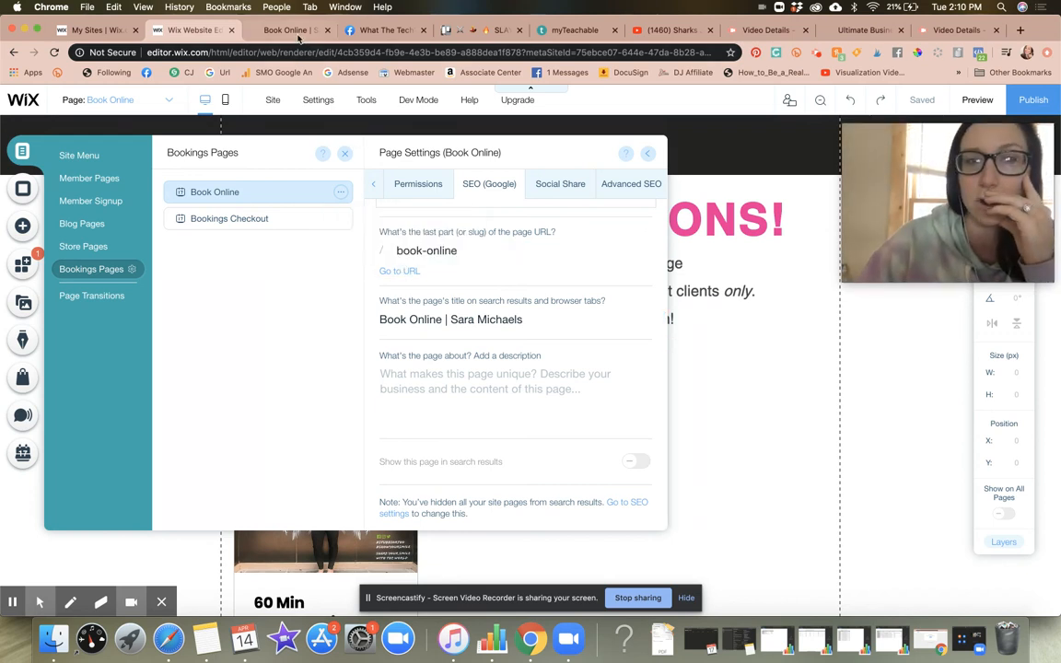
Step: Open the live 60 Min Consultation Single Session service page and copy its full web address
{"action": "left_click", "coordinate": [269, 33]}
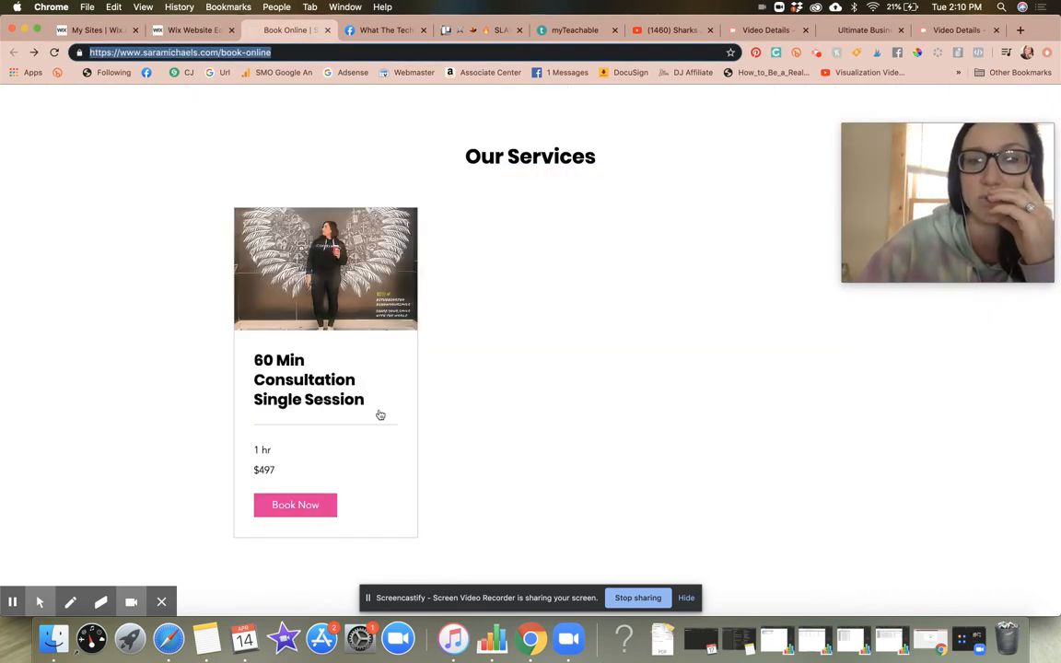
{"action": "left_click", "coordinate": [307, 387]}
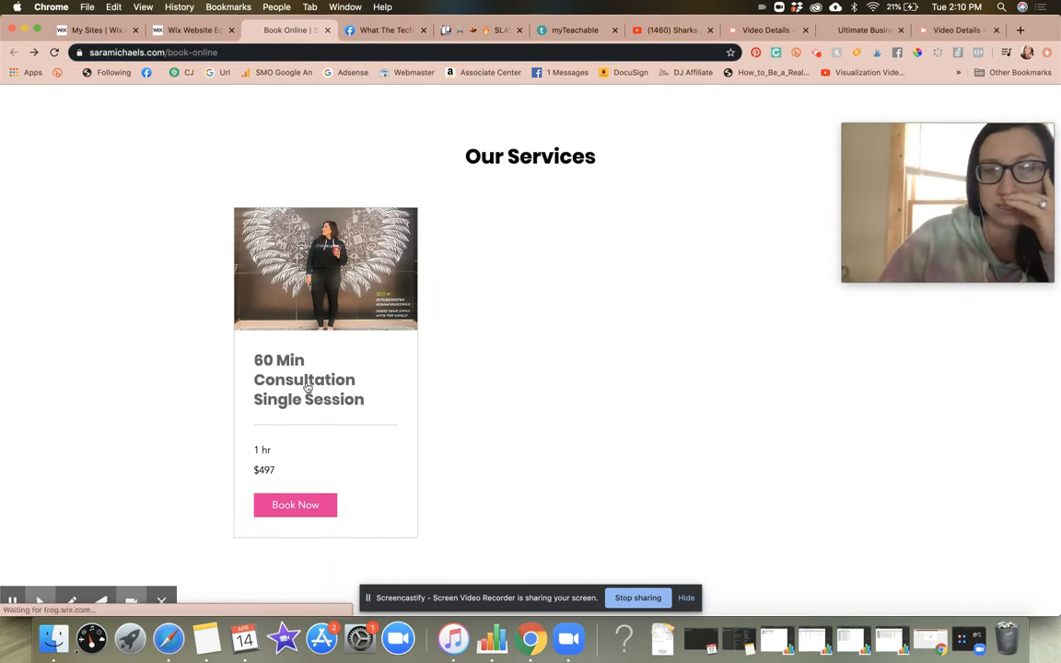
{"action": "left_click", "coordinate": [336, 46]}
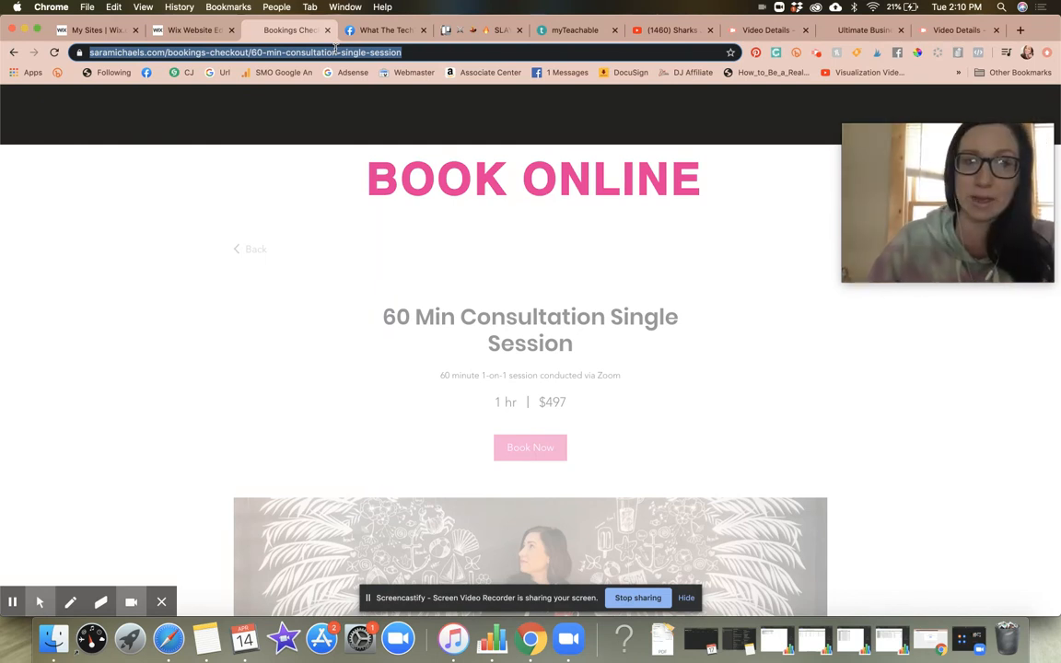
{"action": "triple_click", "coordinate": [223, 53]}
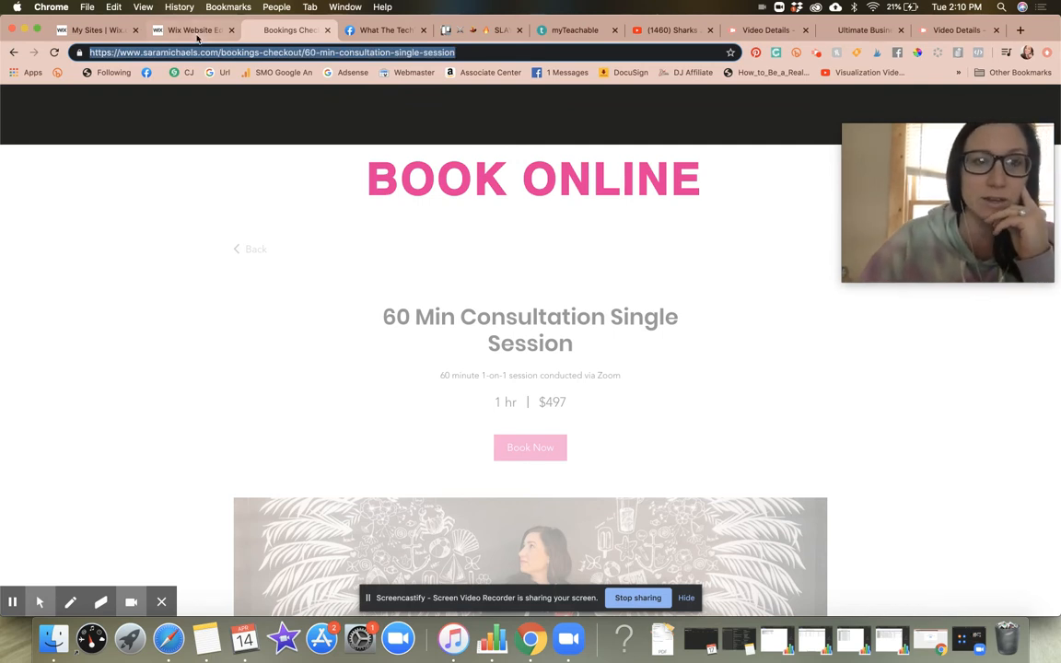
Step: In the Wix editor's Site Menu, rename the SAMPLE FORM page as Free Consultation and make it the first subpage under HOME
{"action": "left_click", "coordinate": [197, 34]}
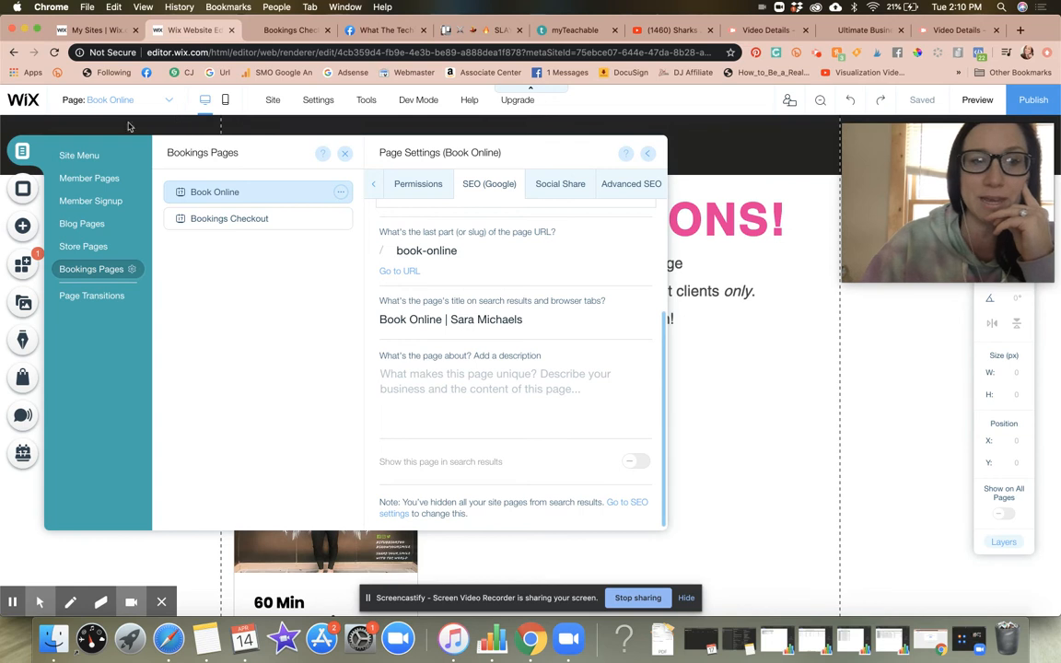
{"action": "left_click", "coordinate": [79, 156]}
{"action": "left_click", "coordinate": [244, 362]}
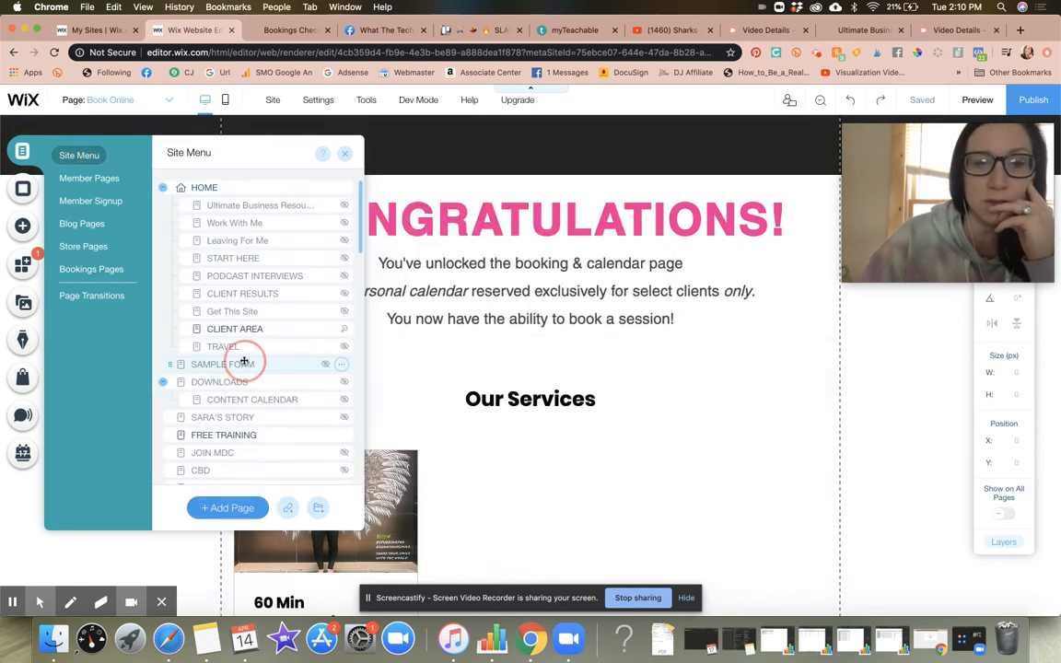
{"action": "left_click", "coordinate": [341, 366]}
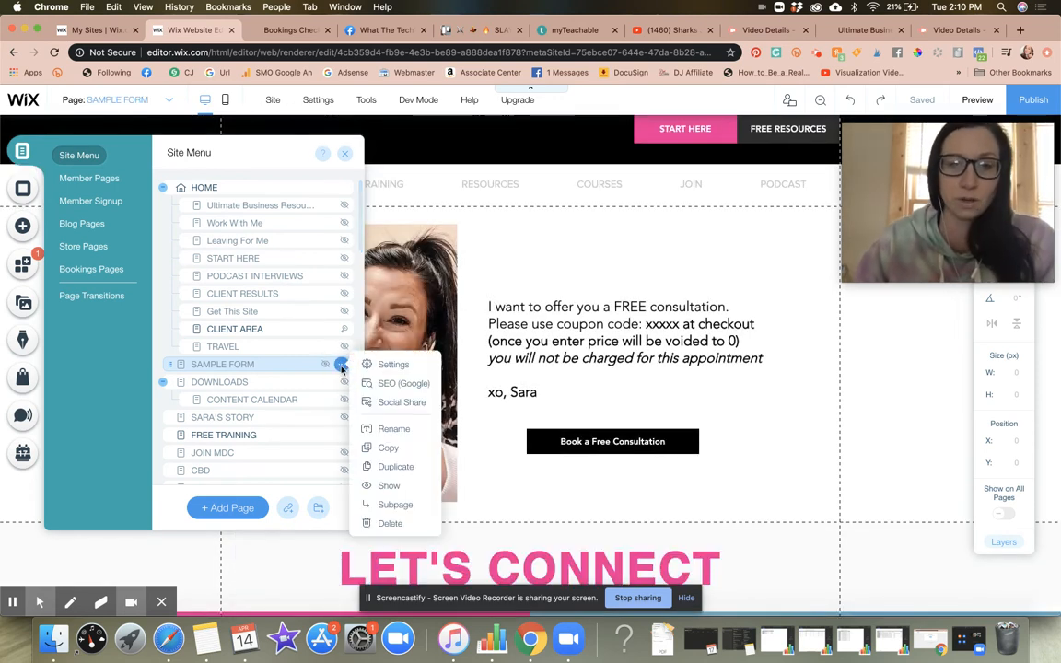
{"action": "left_click", "coordinate": [393, 429]}
{"action": "type", "text": "Free Consultation"}
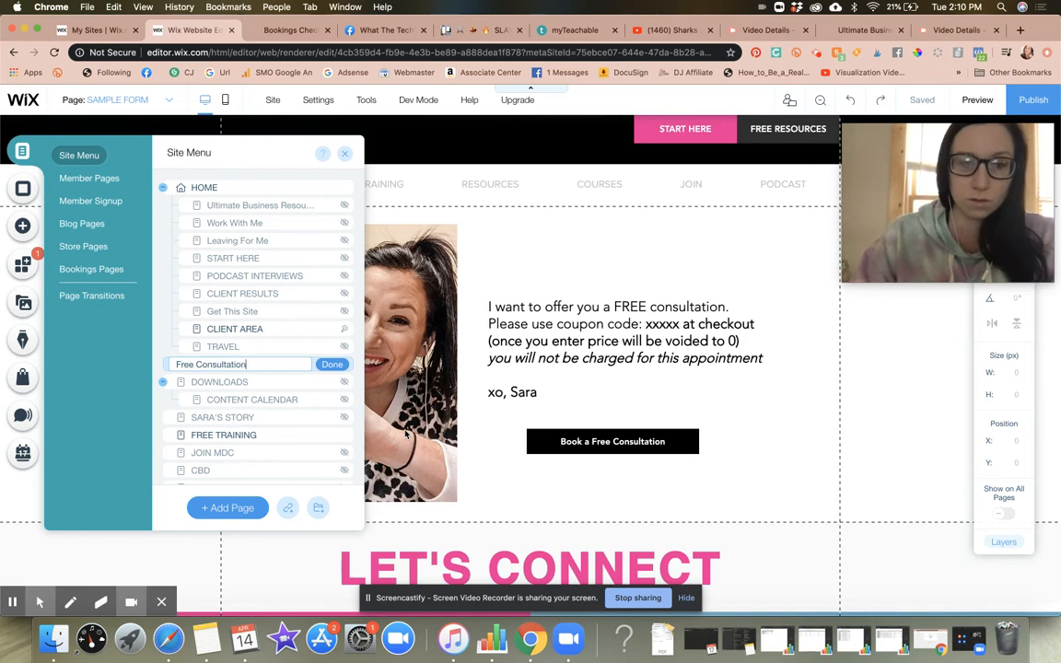
{"action": "left_click", "coordinate": [331, 365]}
{"action": "left_click_drag", "start_coordinate": [168, 361], "coordinate": [231, 208]}
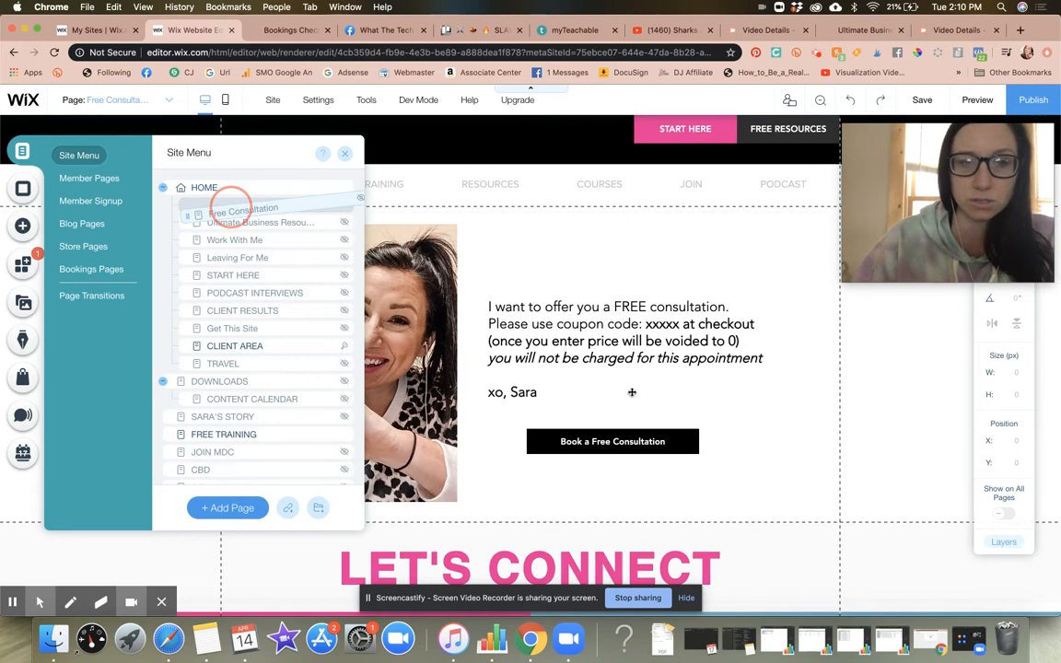
Step: Open the link settings of the Book a Free Consultation button and paste the copied service page URL as a web address
{"action": "left_click", "coordinate": [614, 448]}
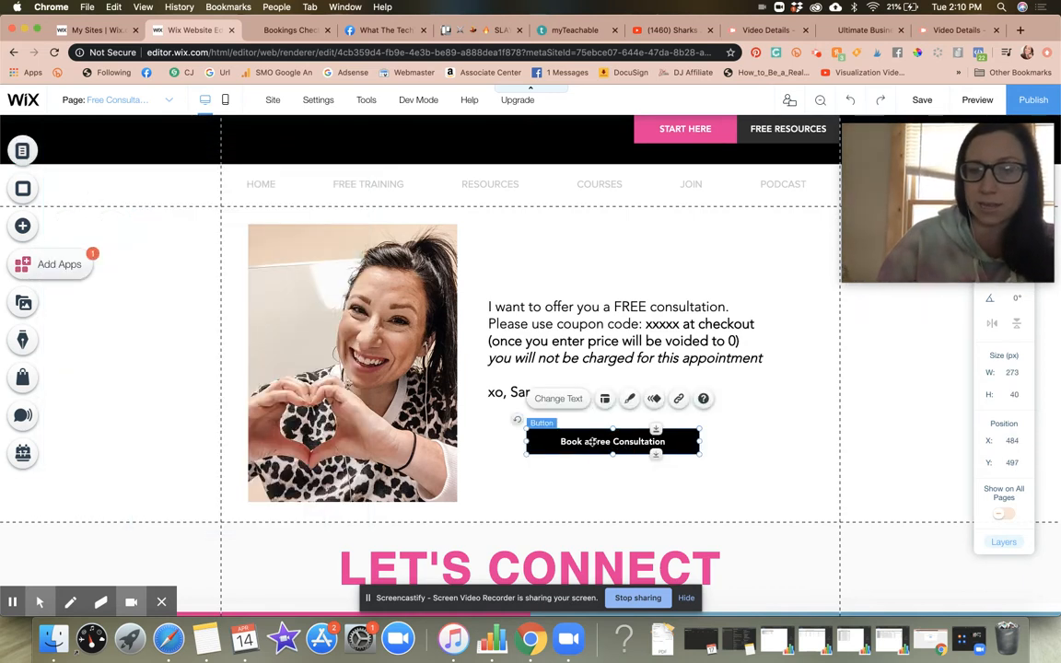
{"action": "left_click", "coordinate": [679, 400]}
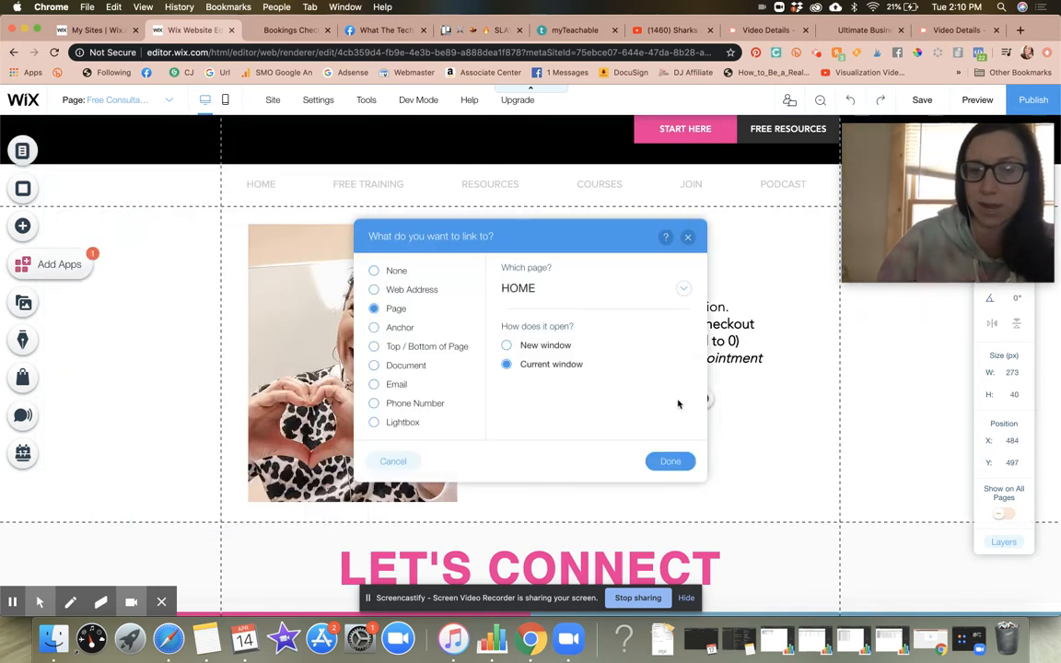
{"action": "left_click", "coordinate": [398, 287]}
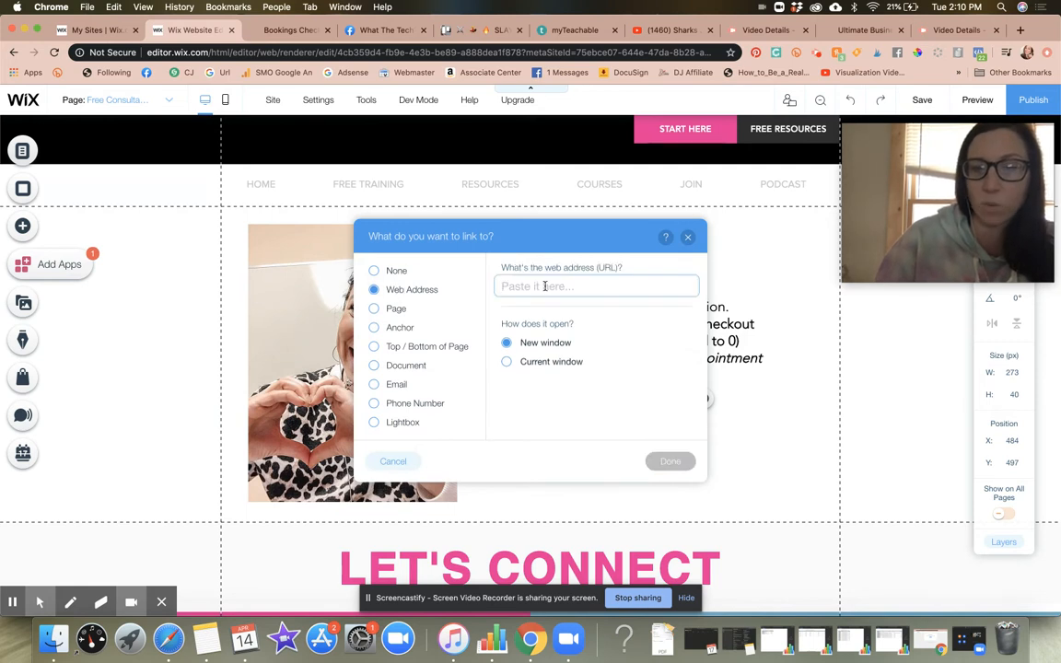
{"action": "key", "text": "super+v"}
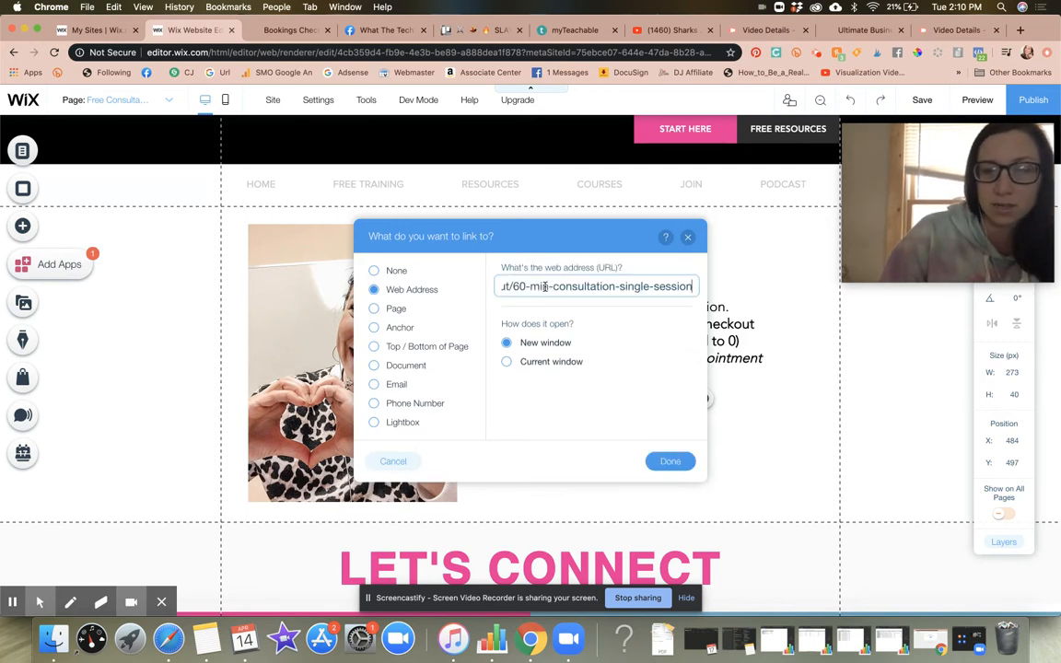
Step: Switch the link type to Page and look through the available site pages, down to Book Online and Bookings Checkout
{"action": "left_click", "coordinate": [387, 309]}
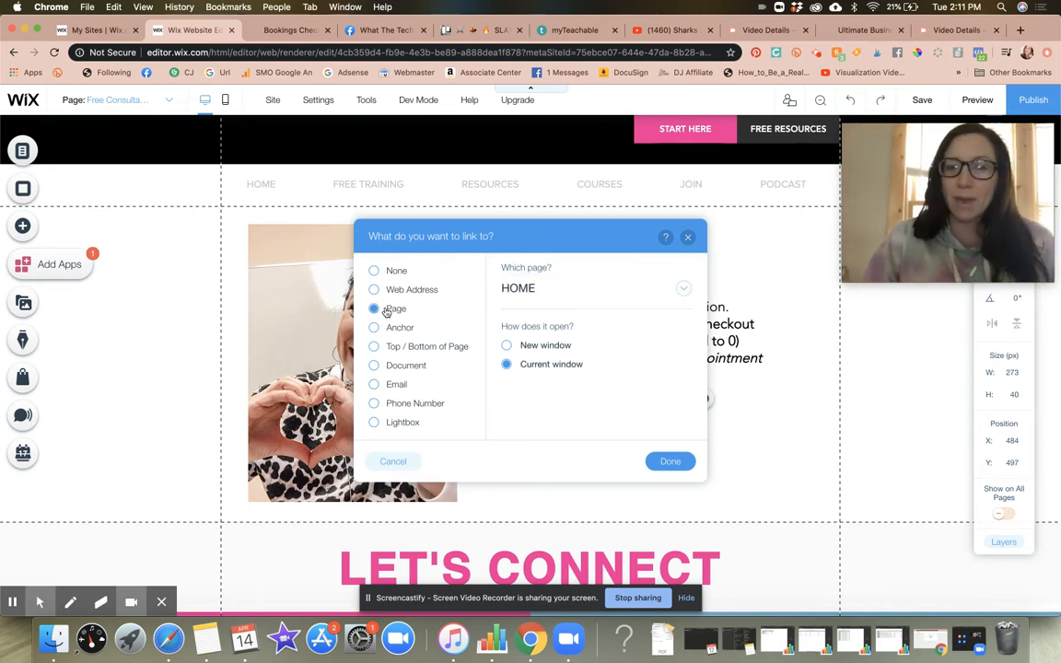
{"action": "left_click", "coordinate": [619, 293]}
{"action": "scroll", "coordinate": [644, 475], "scroll_direction": "down", "scroll_amount": 5}
{"action": "scroll", "coordinate": [644, 476], "scroll_direction": "down", "scroll_amount": 3}
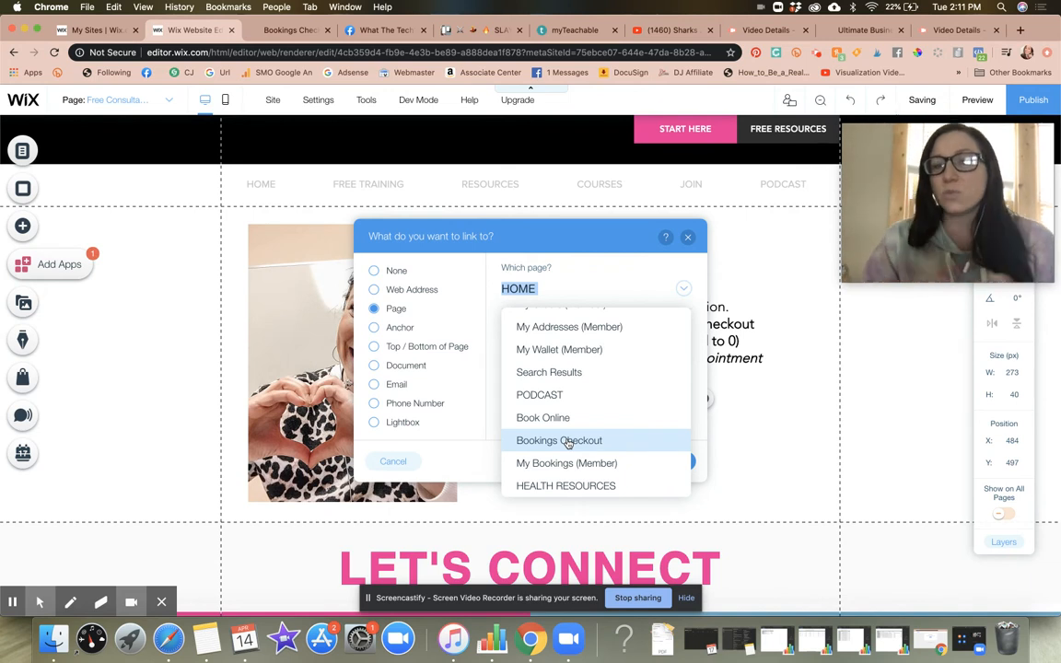
{"action": "left_click", "coordinate": [689, 239]}
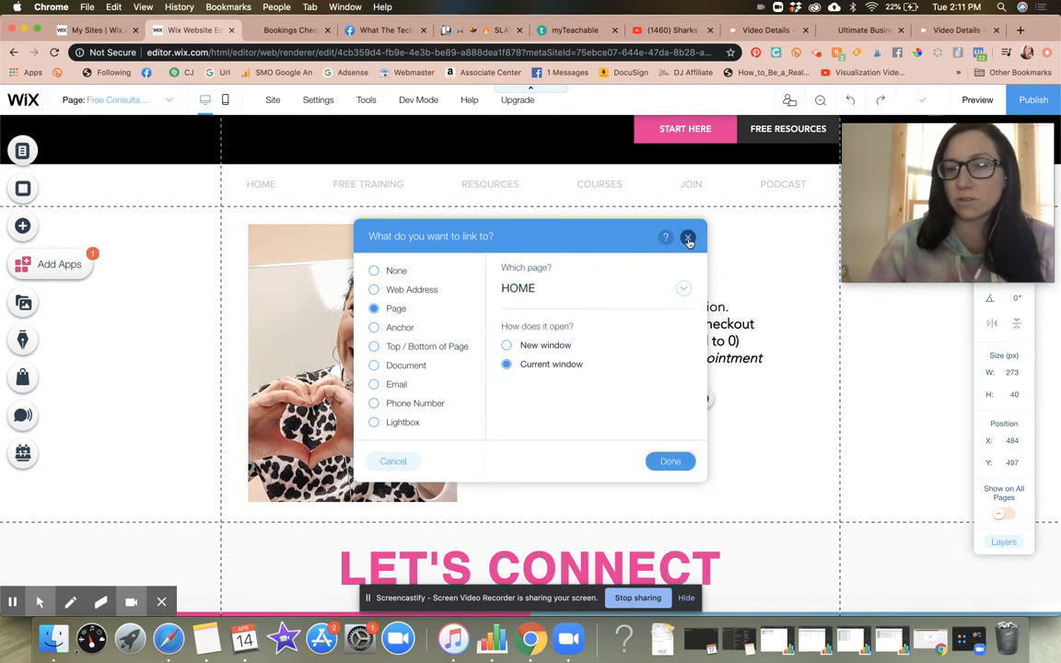
Step: Link the Book a Free Consultation button to the web address ending in bookings-checkout/60-min-consultation-single-session, opening in a new window
{"action": "left_click", "coordinate": [373, 291]}
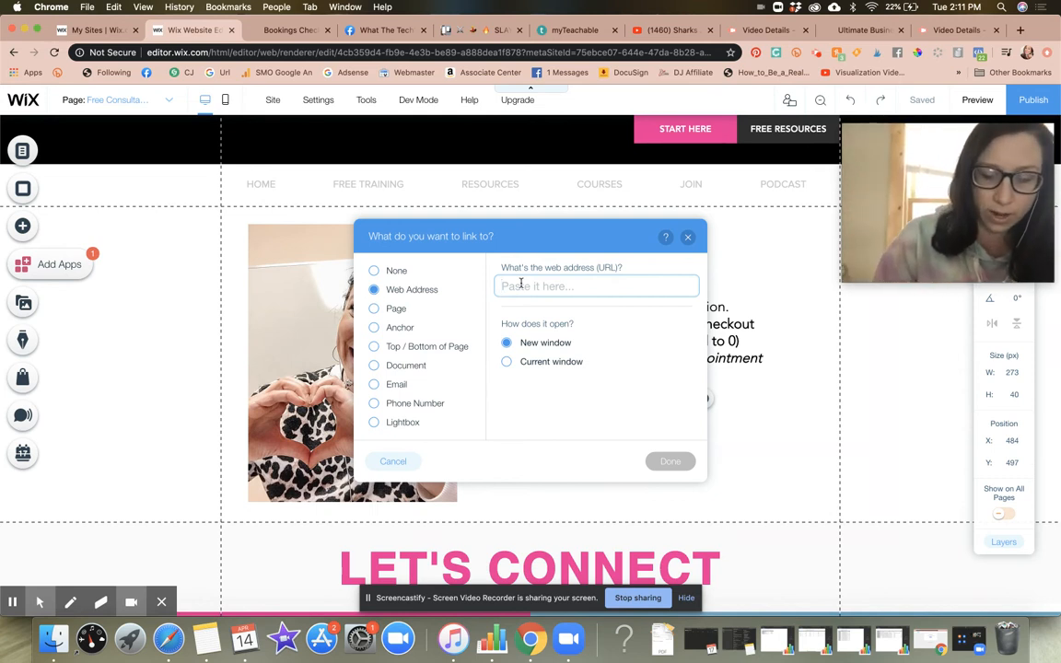
{"action": "key", "text": "super+v"}
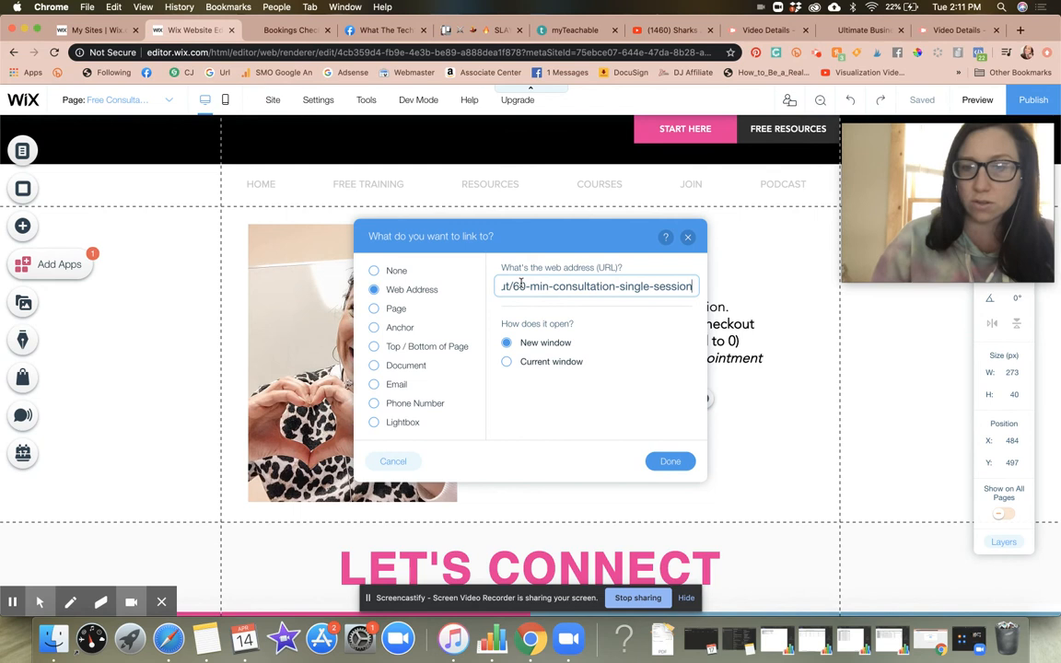
{"action": "left_click", "coordinate": [670, 461]}
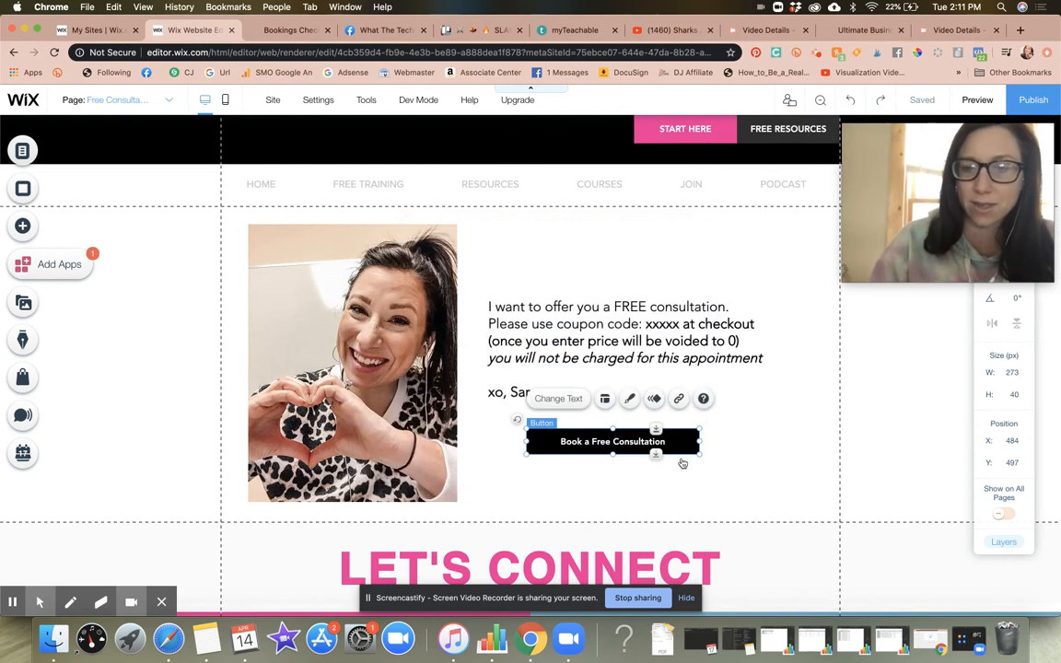
{"action": "left_click", "coordinate": [833, 409]}
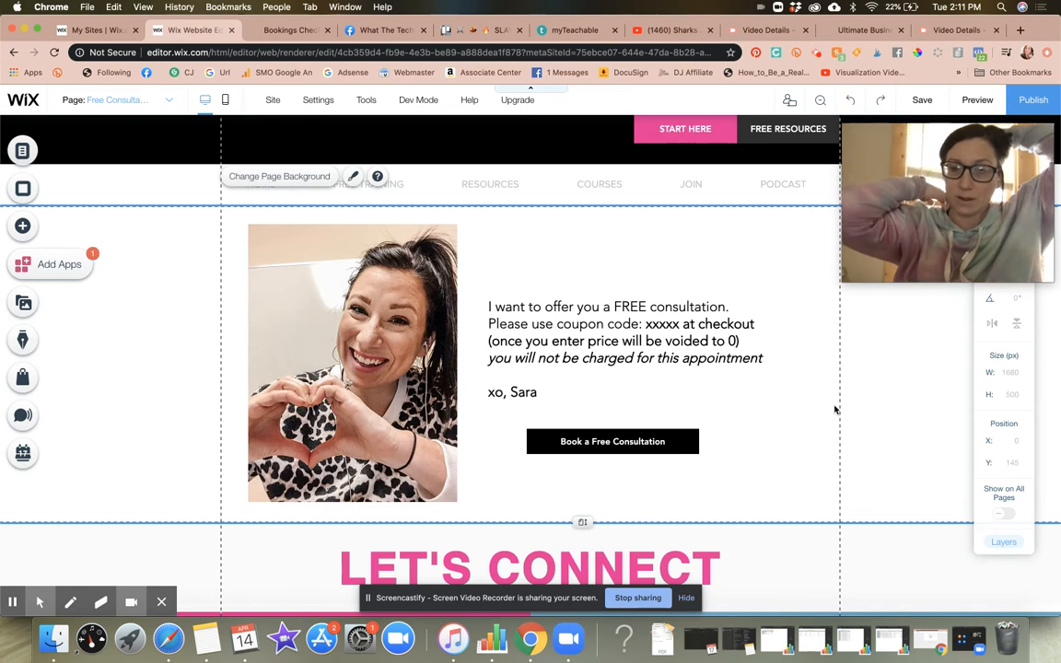
Step: Select the xxxxx coupon code placeholder in the free consultation text
{"action": "left_click", "coordinate": [515, 326]}
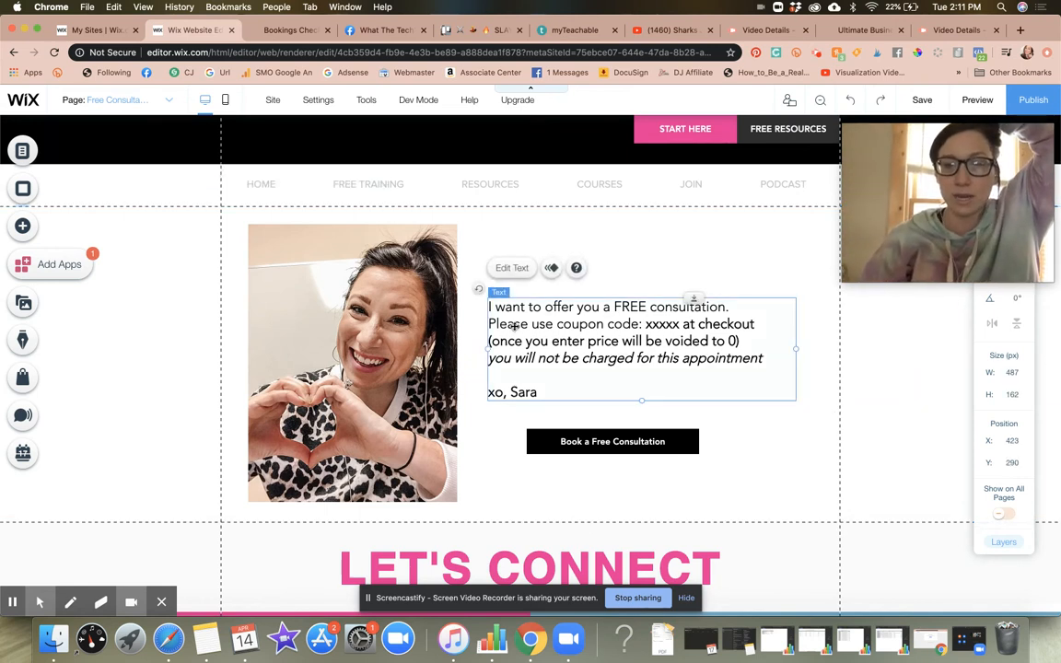
{"action": "double_click", "coordinate": [567, 327]}
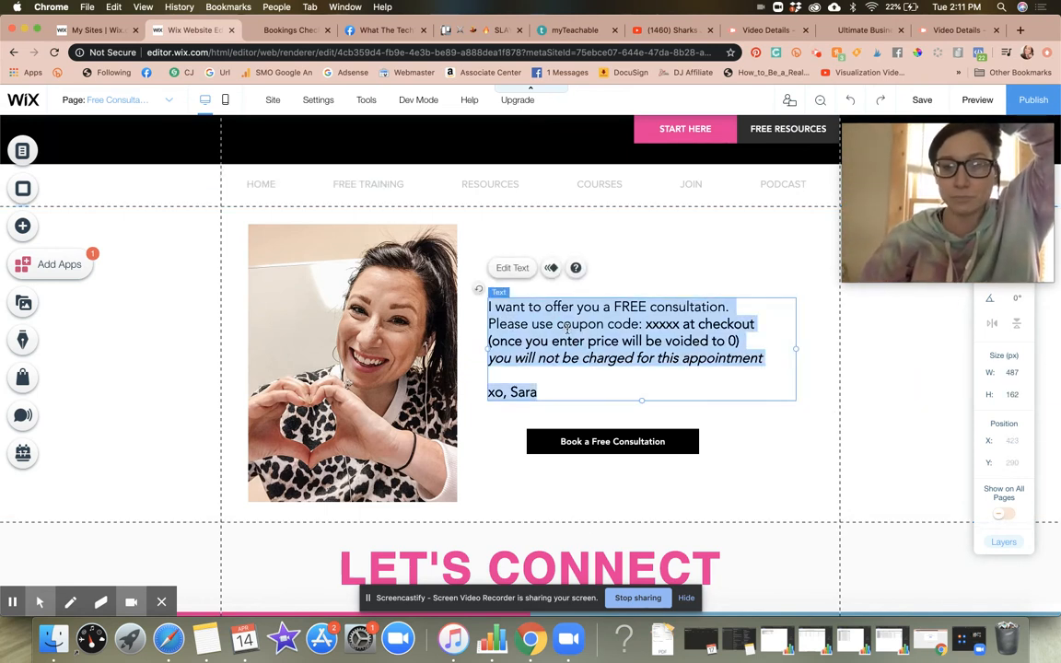
{"action": "left_click", "coordinate": [645, 325]}
{"action": "double_click", "coordinate": [650, 325]}
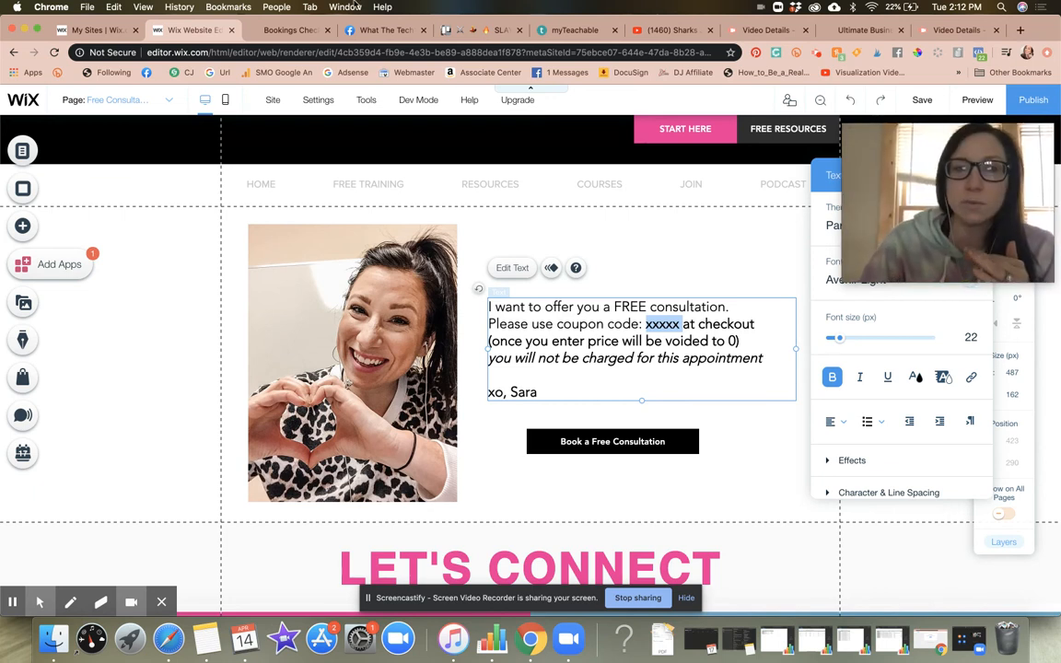
Step: Examine the live 60 Min Consultation Single Session page, from its price and booking option to the location and contact details
{"action": "left_click", "coordinate": [307, 33]}
{"action": "scroll", "coordinate": [490, 287], "scroll_direction": "down", "scroll_amount": 3}
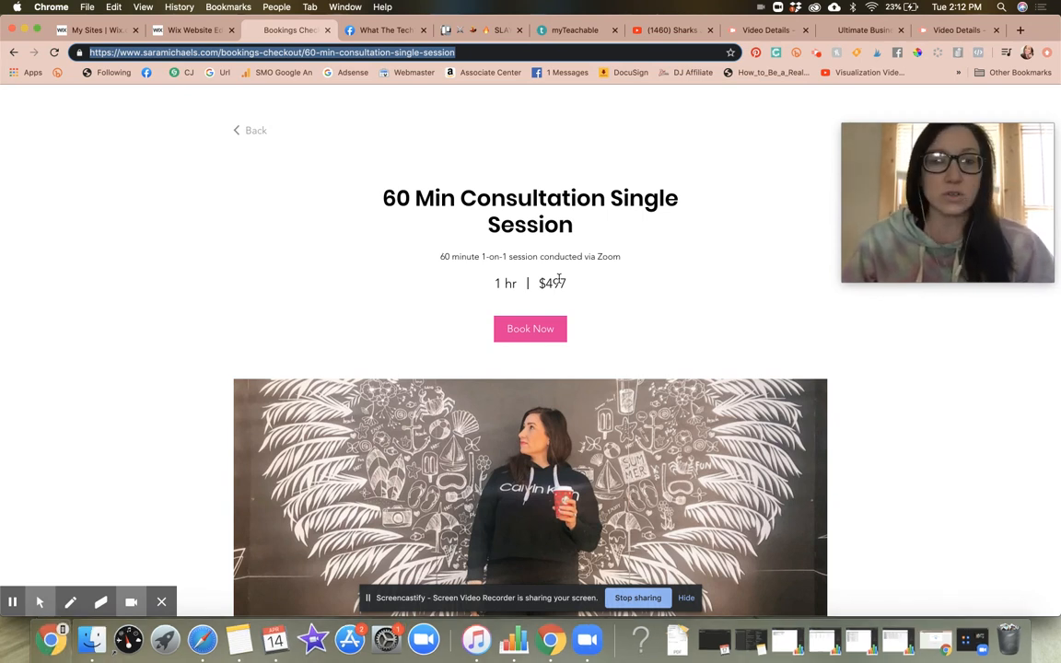
{"action": "scroll", "coordinate": [571, 221], "scroll_direction": "down", "scroll_amount": 10}
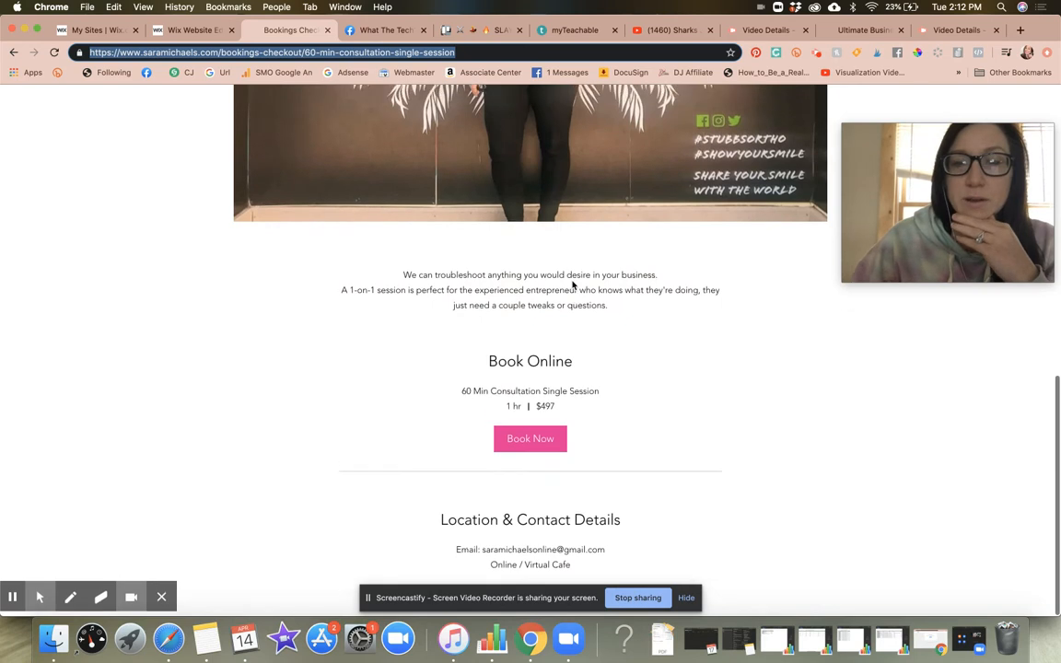
{"action": "scroll", "coordinate": [572, 285], "scroll_direction": "up", "scroll_amount": 10}
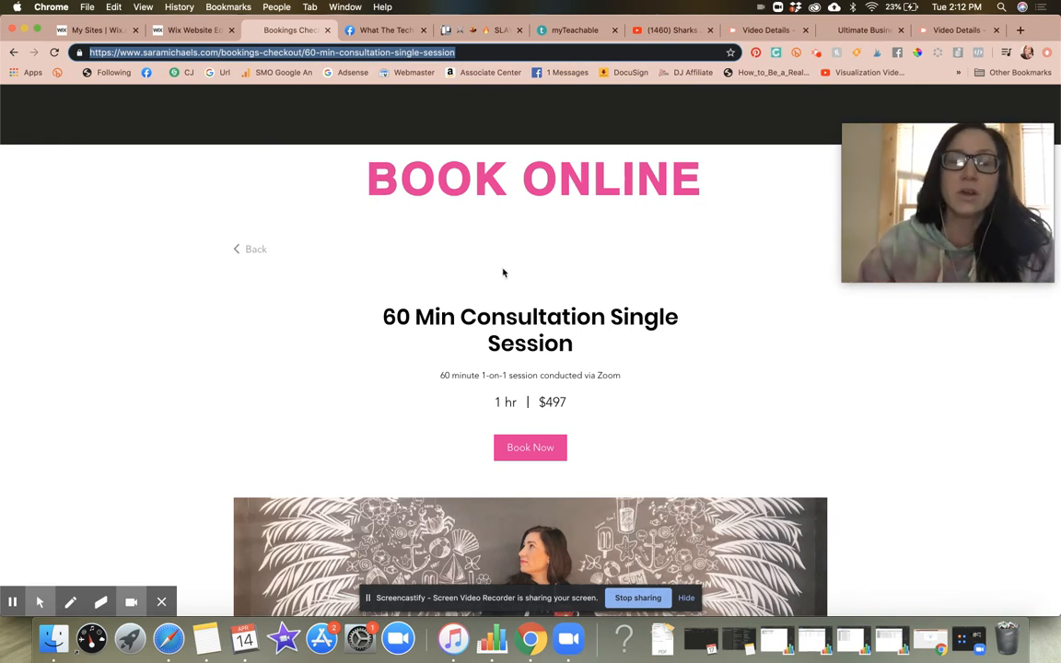
{"action": "left_click", "coordinate": [191, 30]}
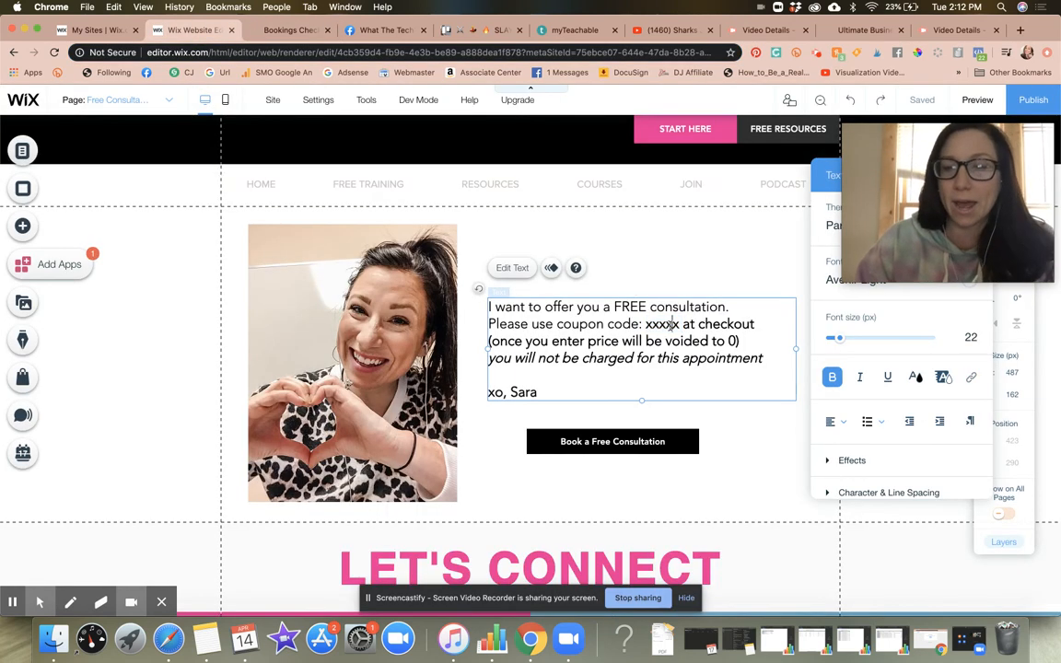
{"action": "left_click", "coordinate": [279, 30]}
{"action": "scroll", "coordinate": [560, 184], "scroll_direction": "down", "scroll_amount": 5}
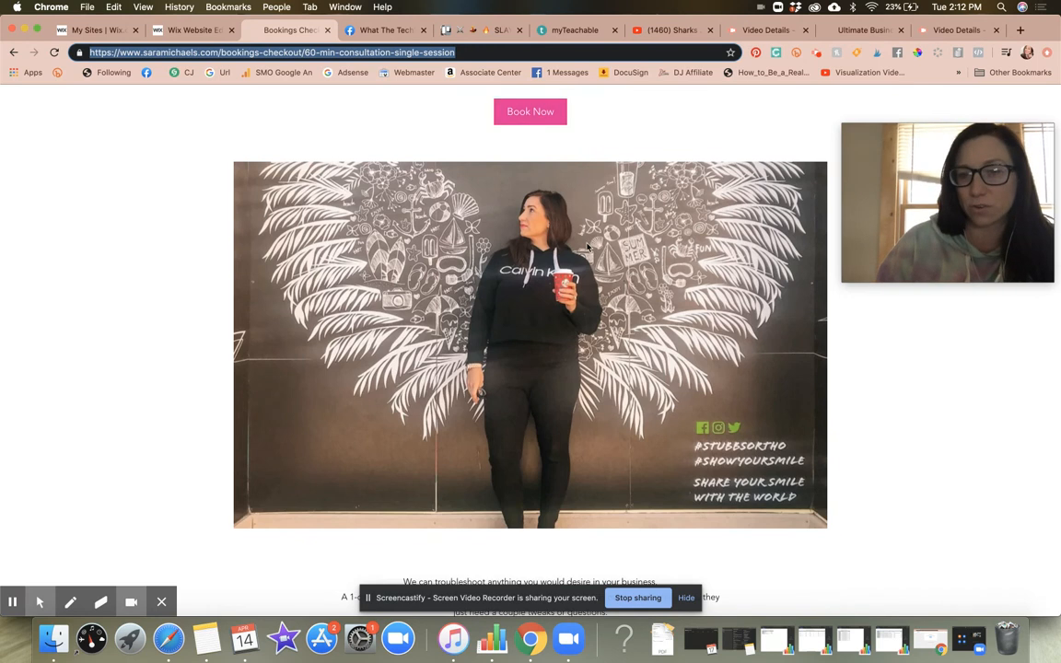
{"action": "scroll", "coordinate": [588, 246], "scroll_direction": "up", "scroll_amount": 4}
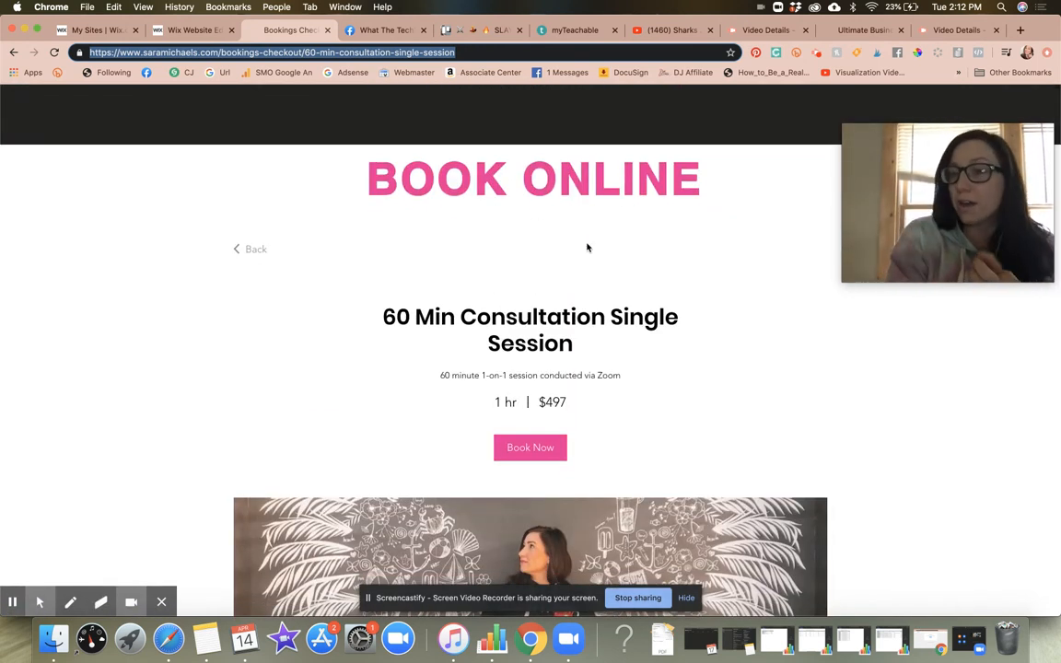